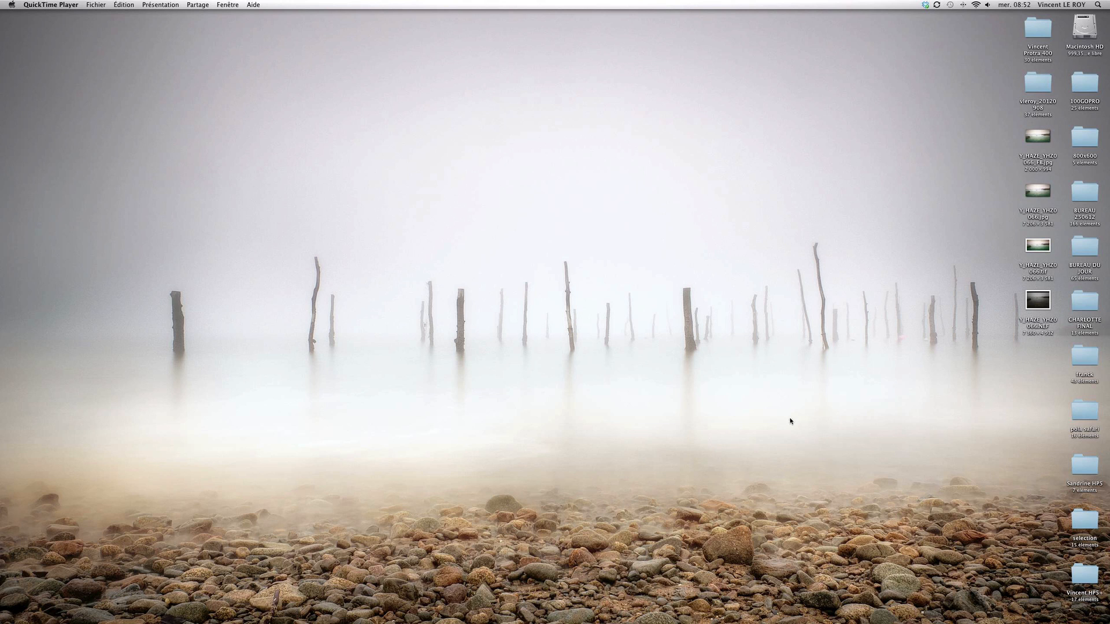
# Preview the original NEF seascape and its finished F8 JPEG version from the desktop, and close the preview.
pyautogui.moveTo(654, 617)
pyautogui.click(1043, 302)
pyautogui.press('space')
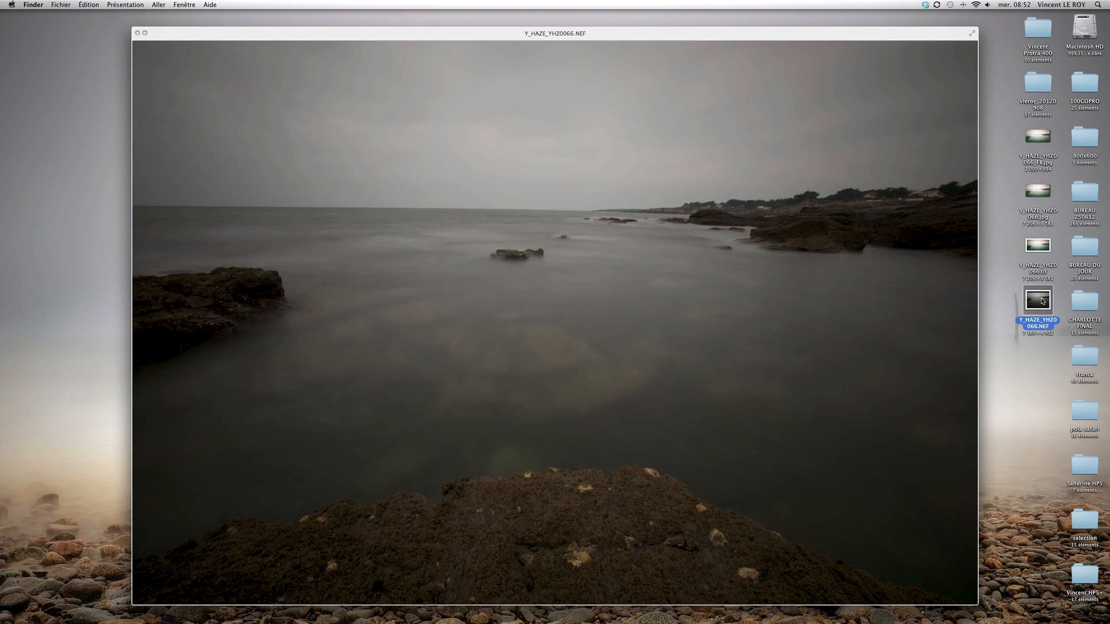
pyautogui.click(1038, 137)
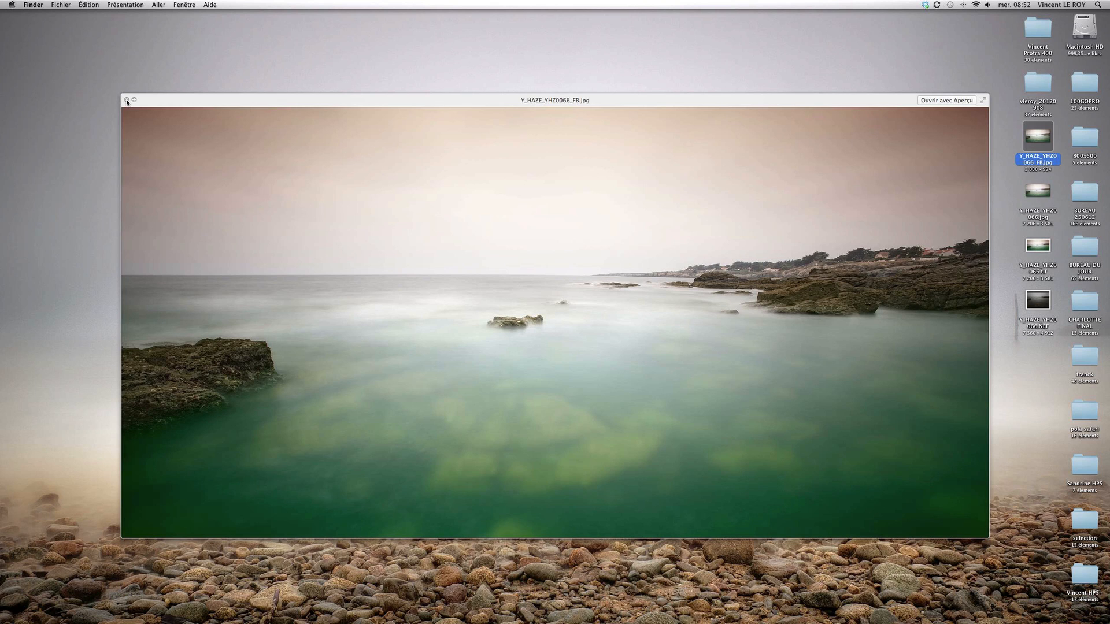
pyautogui.click(127, 100)
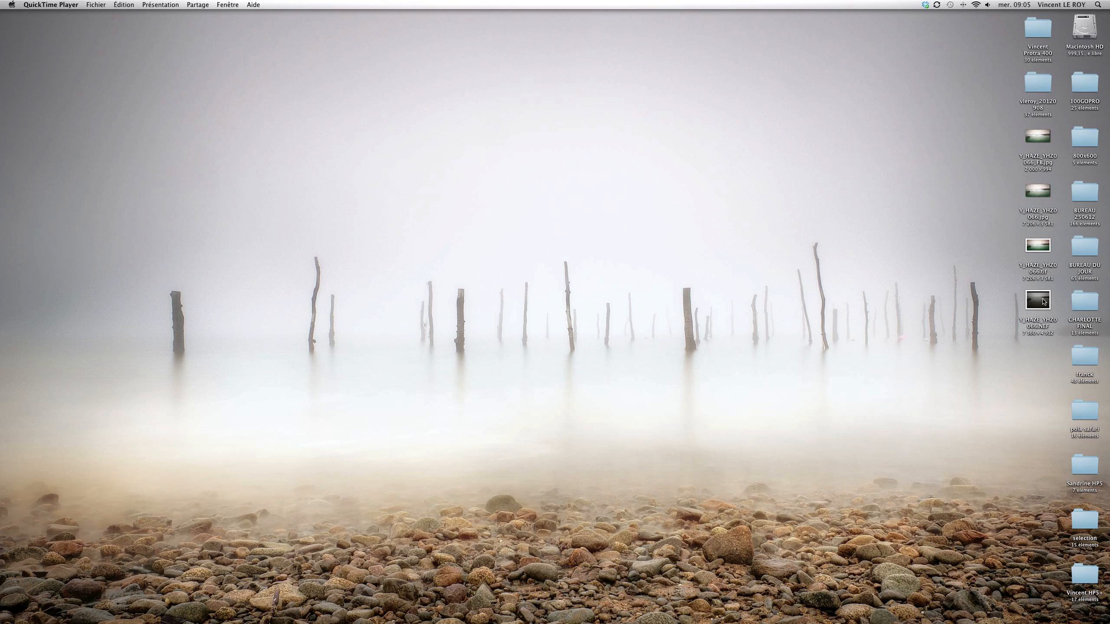
# Open the NEF seascape in Capture NX 2 and review its camera and exposure metadata.
pyautogui.moveTo(1045, 301); pyautogui.dragTo(649, 590)
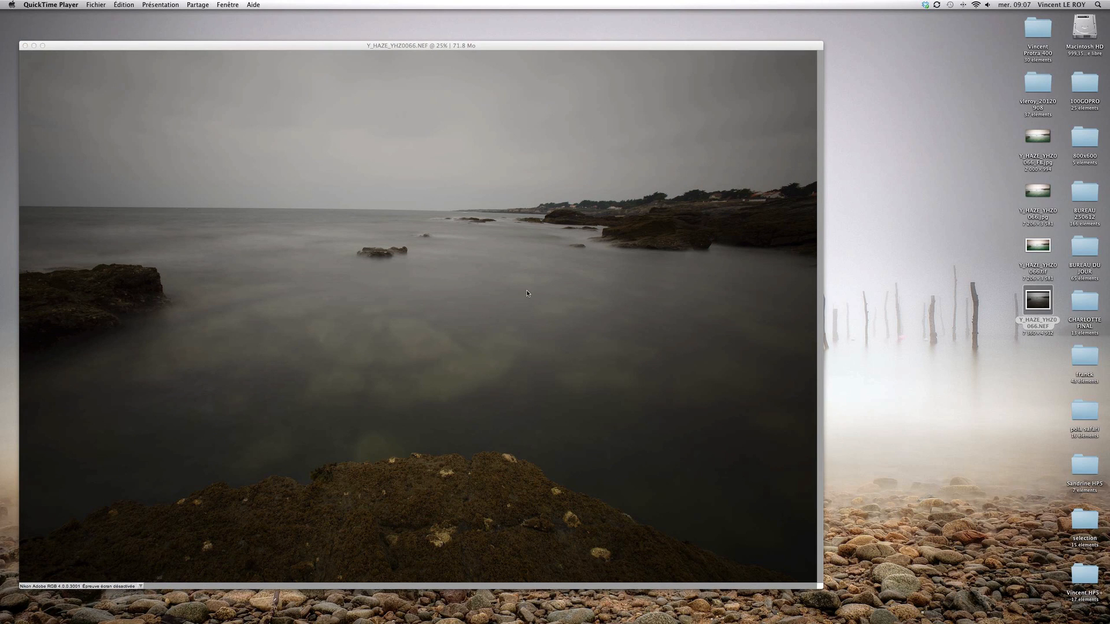
pyautogui.click(493, 48)
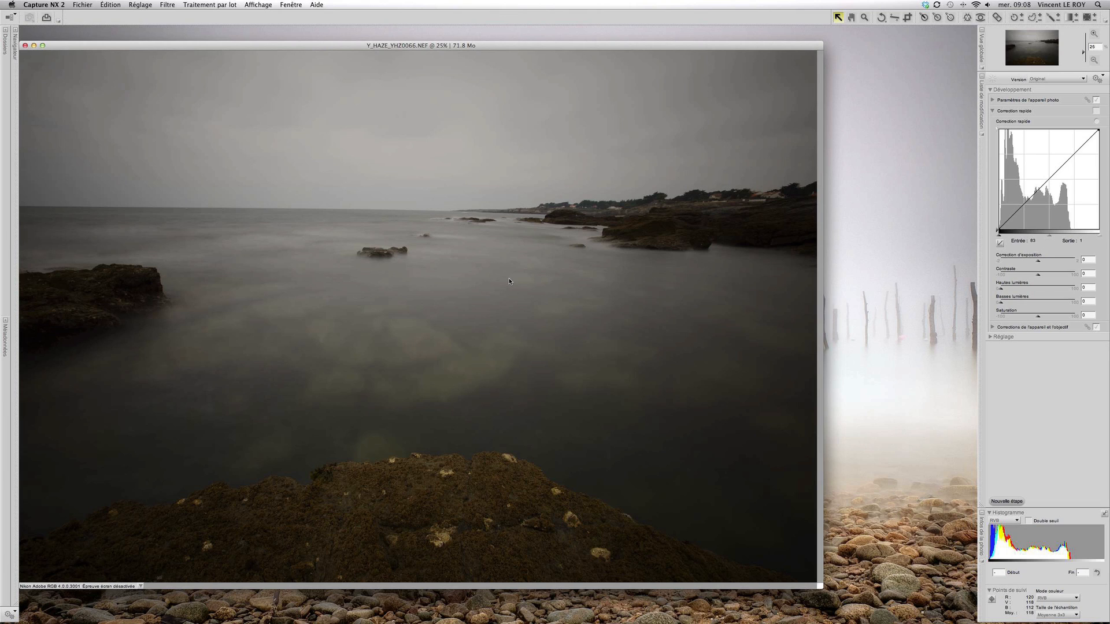
pyautogui.click(6, 321)
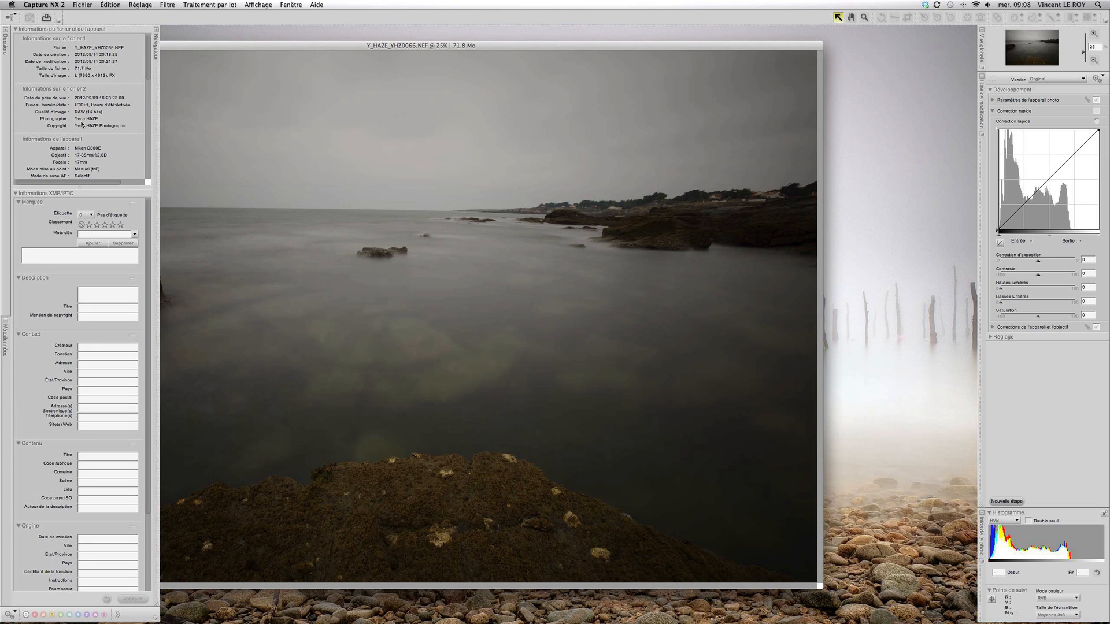
pyautogui.scroll(-4, 78, 119)
pyautogui.scroll(-1, 81, 124)
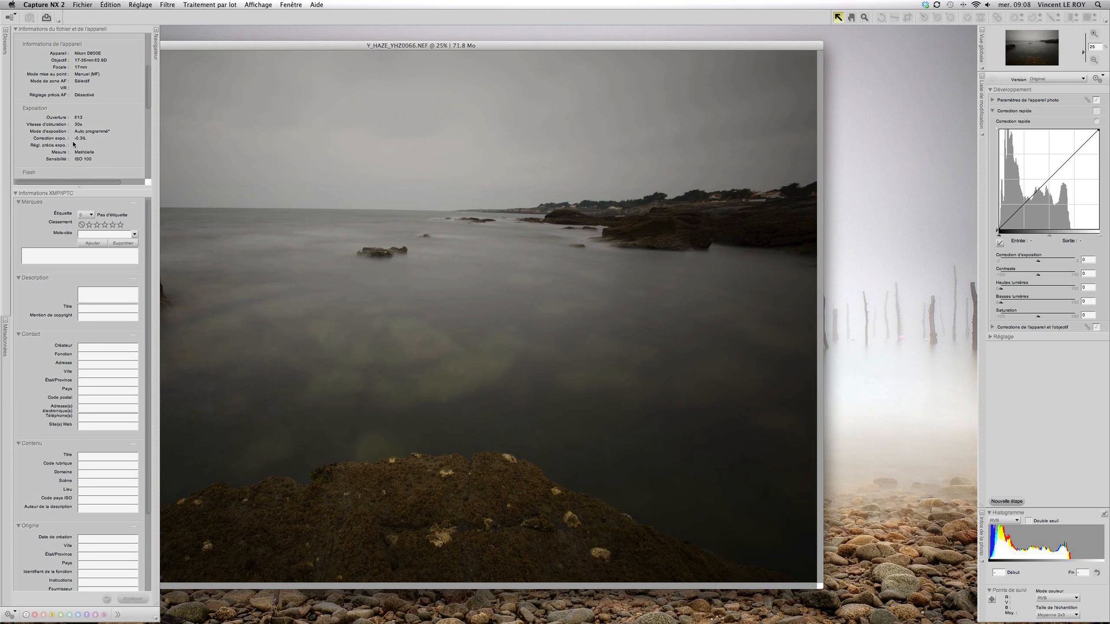
pyautogui.click(5, 322)
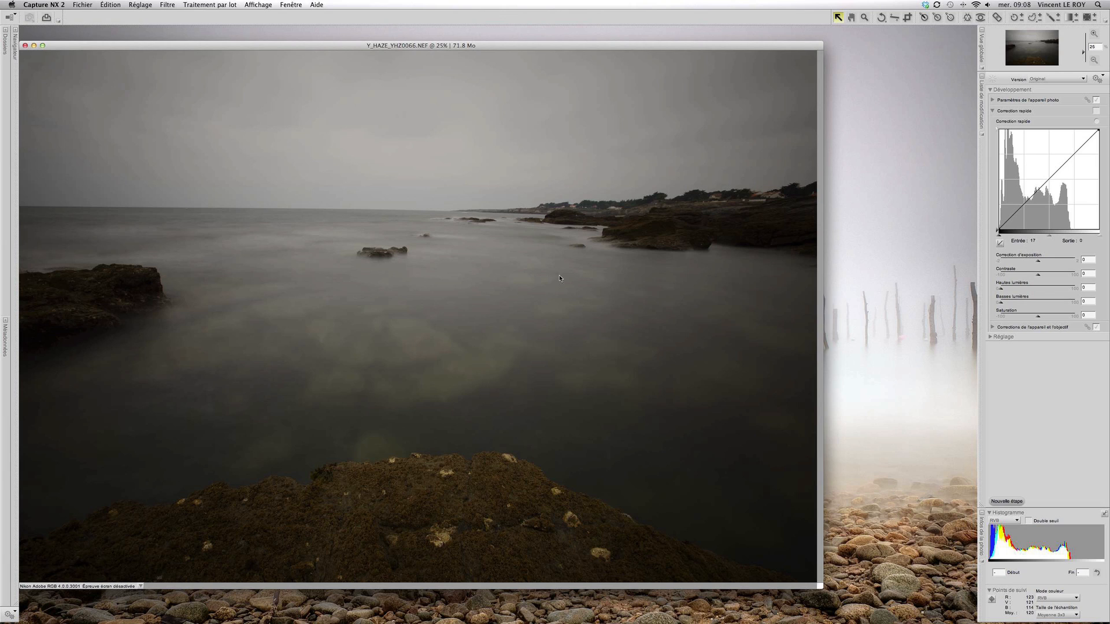
# In the camera settings, enable a new white balance using Lumière naturelle and fine-tune its temperature to 4521.
pyautogui.click(994, 101)
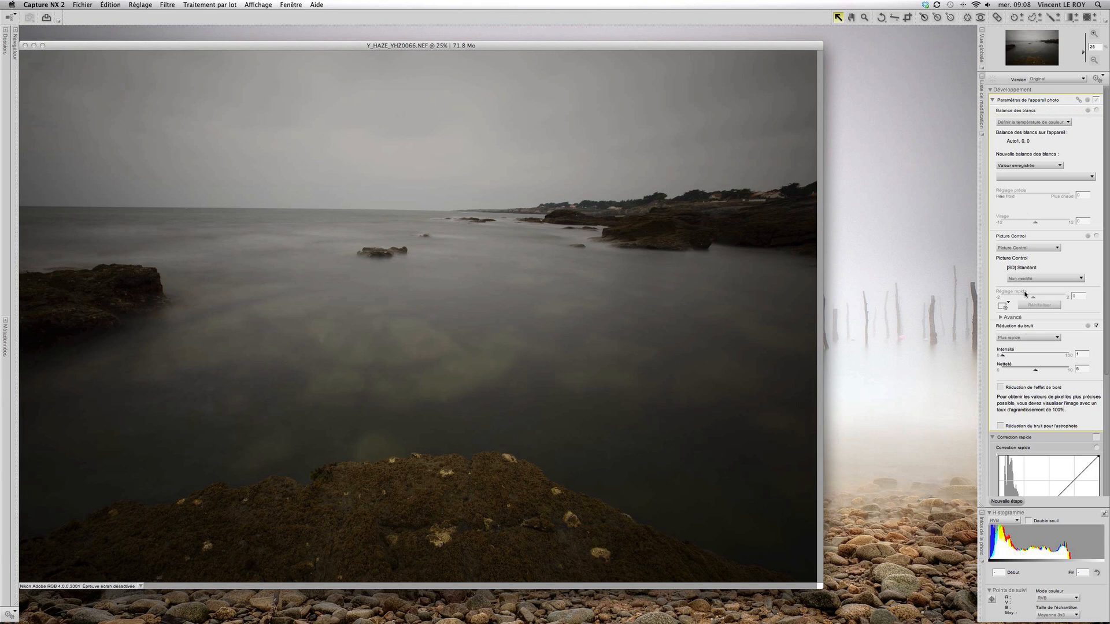
pyautogui.scroll(-1, 1031, 392)
pyautogui.scroll(-10, 1031, 392)
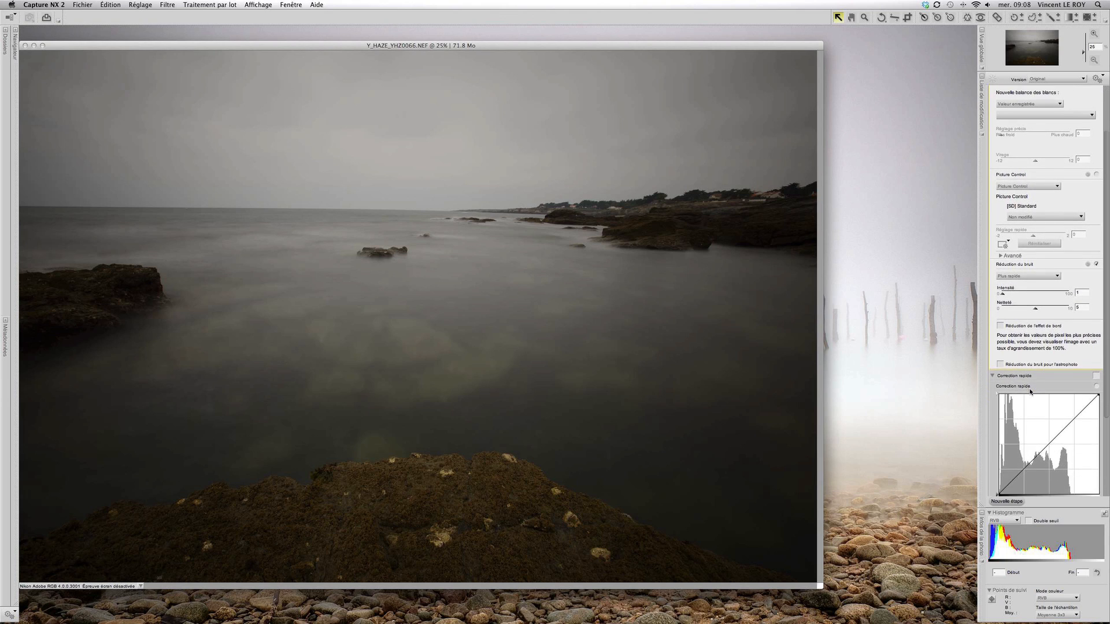
pyautogui.scroll(-1, 1052, 372)
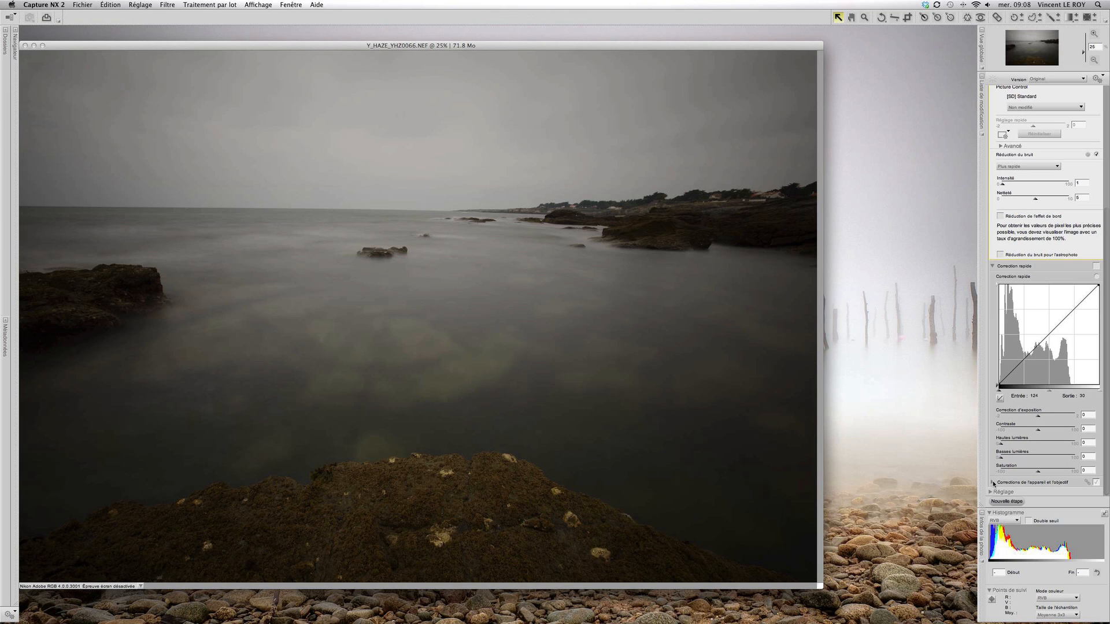
pyautogui.scroll(1, 1037, 237)
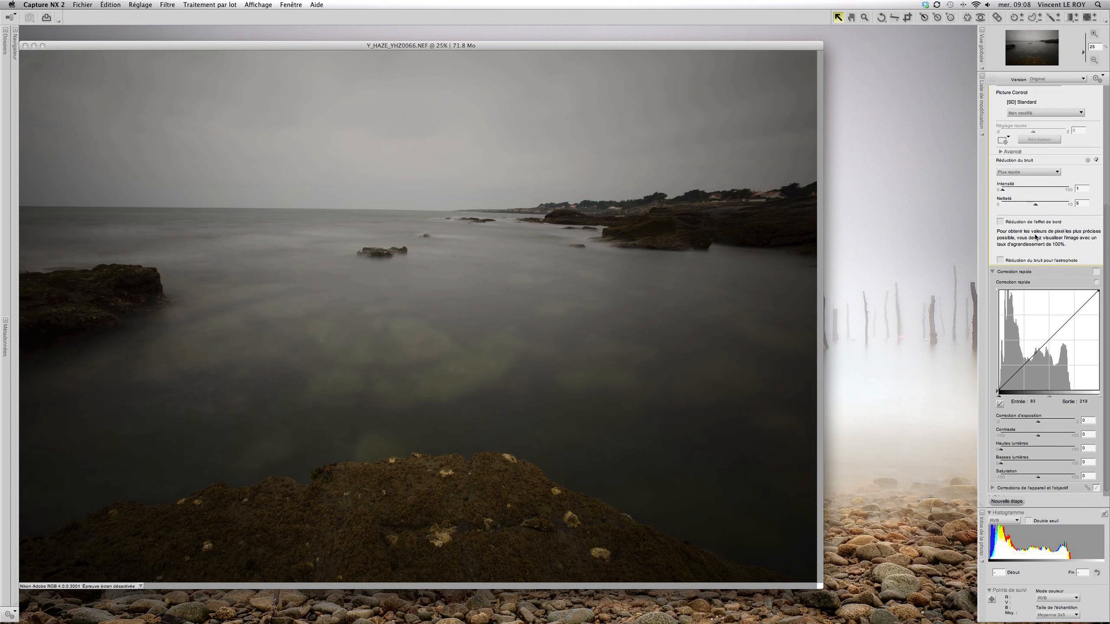
pyautogui.scroll(10, 1037, 237)
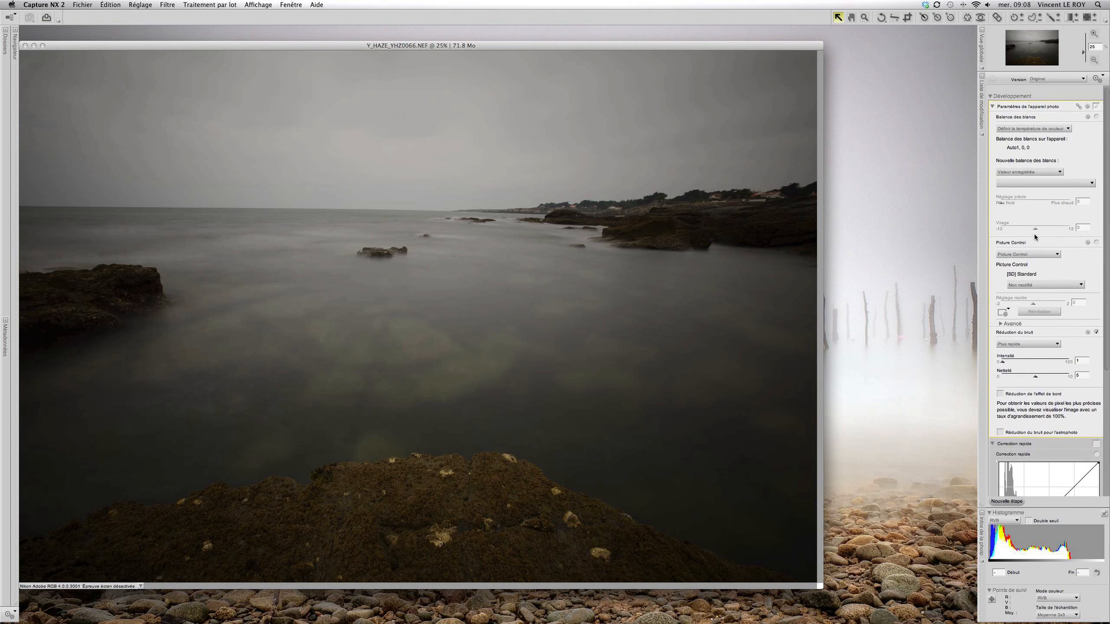
pyautogui.scroll(-1, 1037, 236)
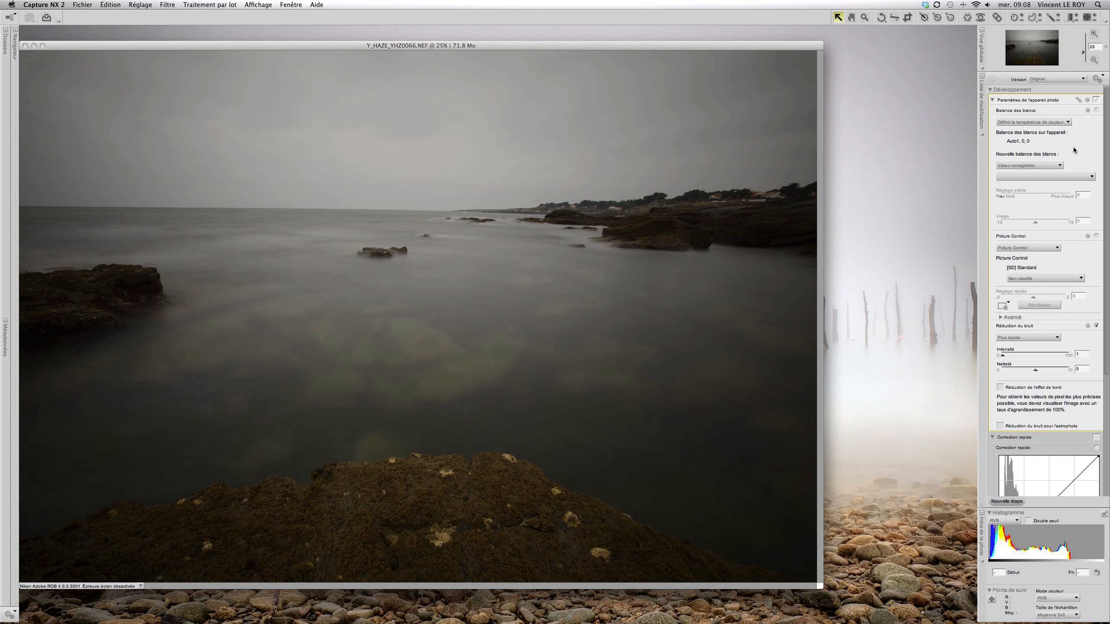
pyautogui.click(1097, 111)
pyautogui.click(1029, 166)
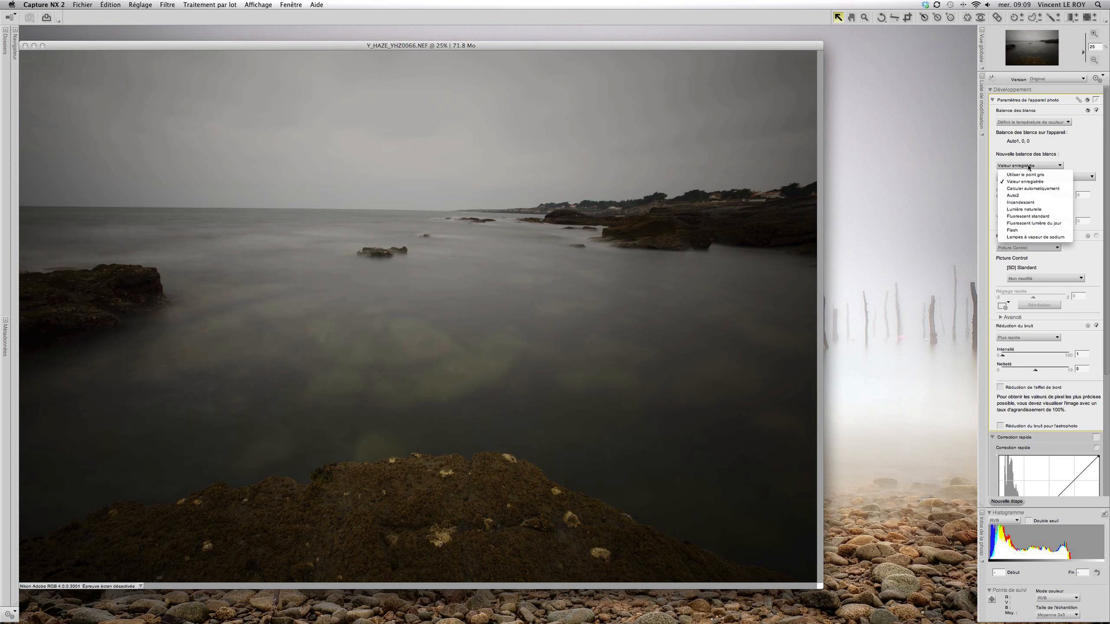
pyautogui.click(1033, 210)
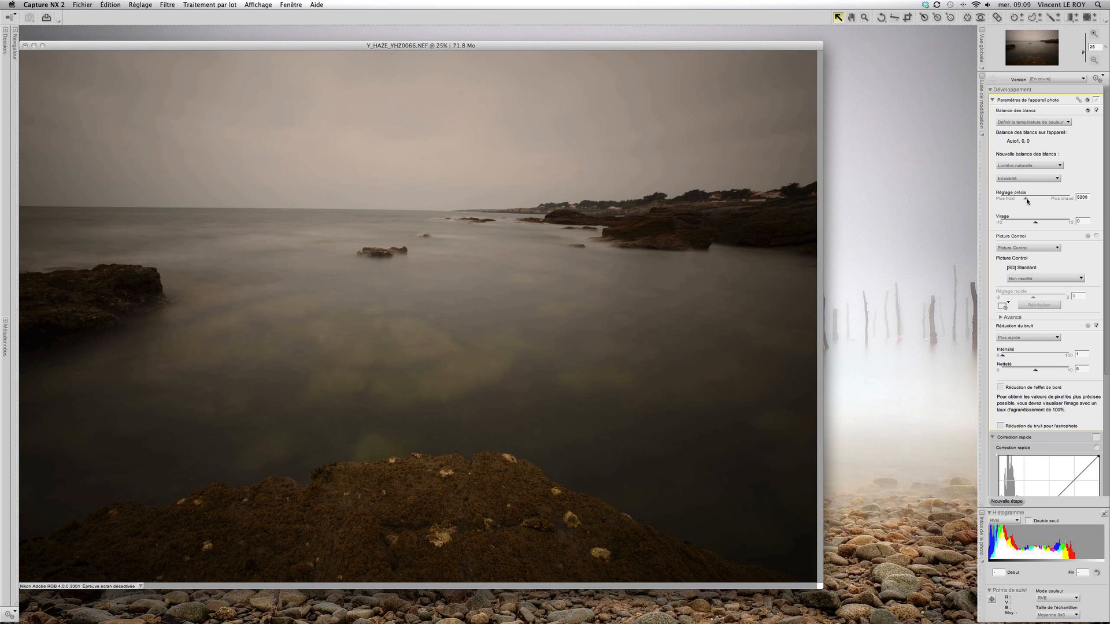
pyautogui.moveTo(1027, 201); pyautogui.dragTo(1017, 200)
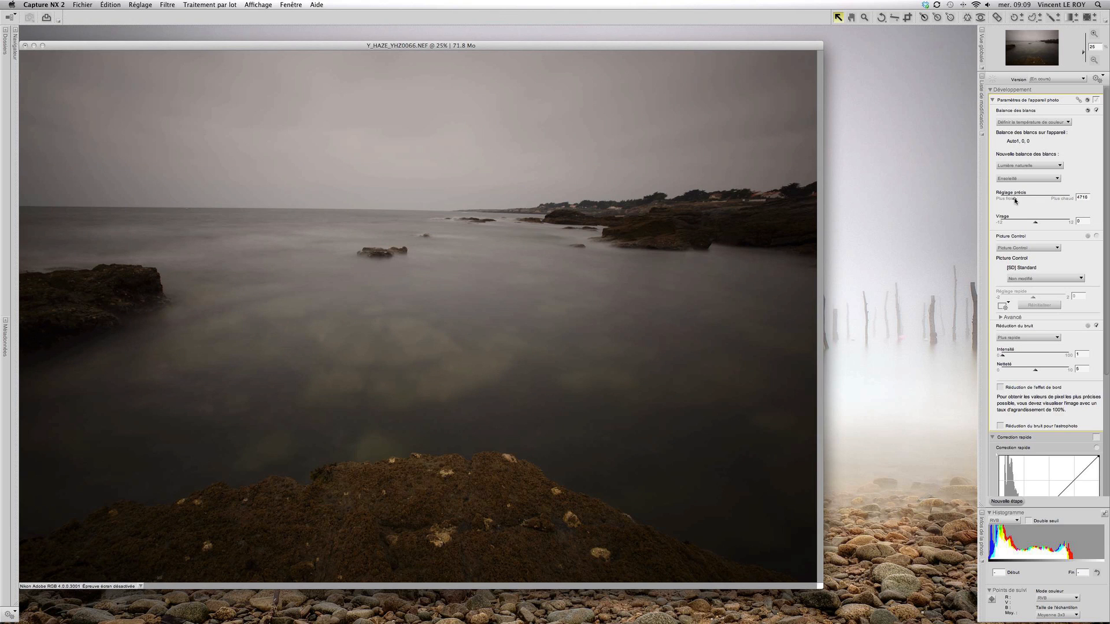
pyautogui.moveTo(1015, 201); pyautogui.dragTo(1012, 200)
# Enable the Picture Control, choose Neutre, and set its advanced Accentuation to 8.
pyautogui.click(1098, 237)
pyautogui.click(1035, 278)
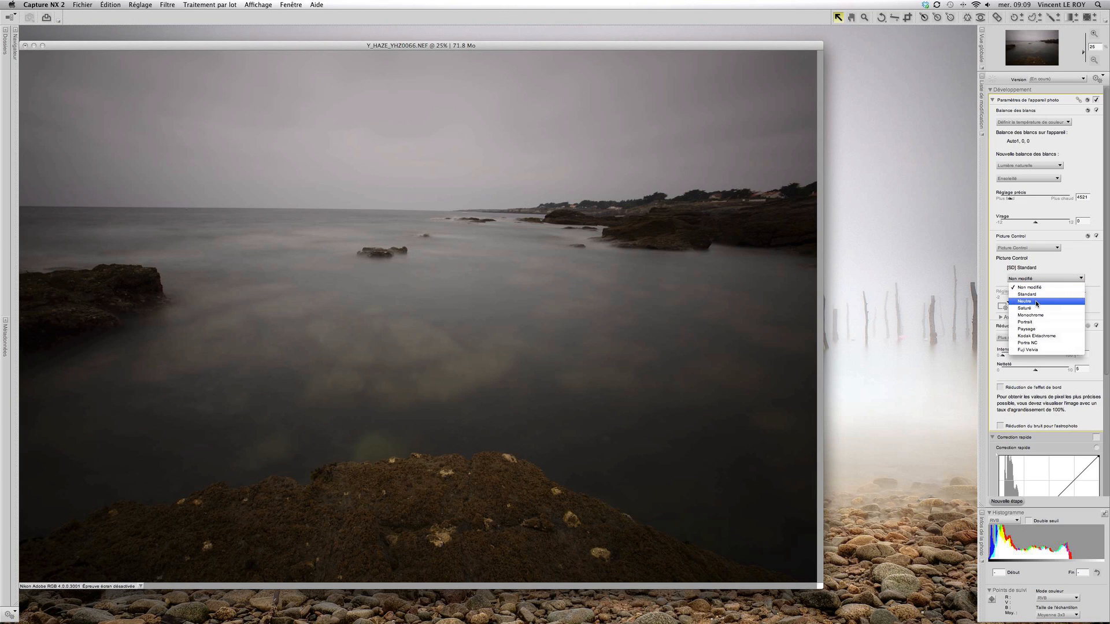
pyautogui.click(1036, 301)
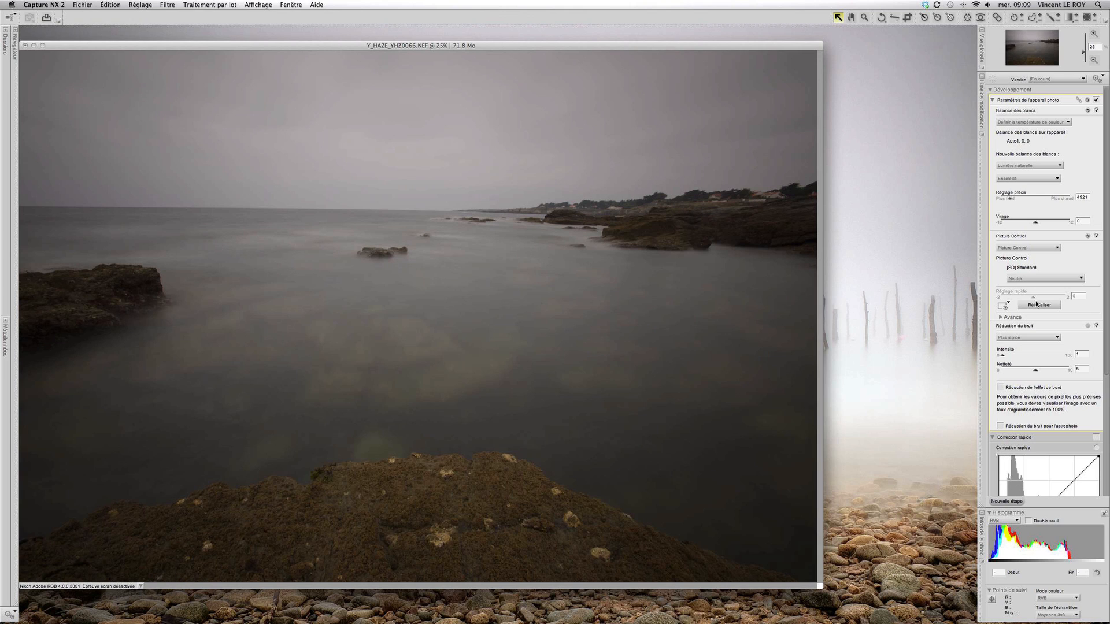
pyautogui.click(1002, 318)
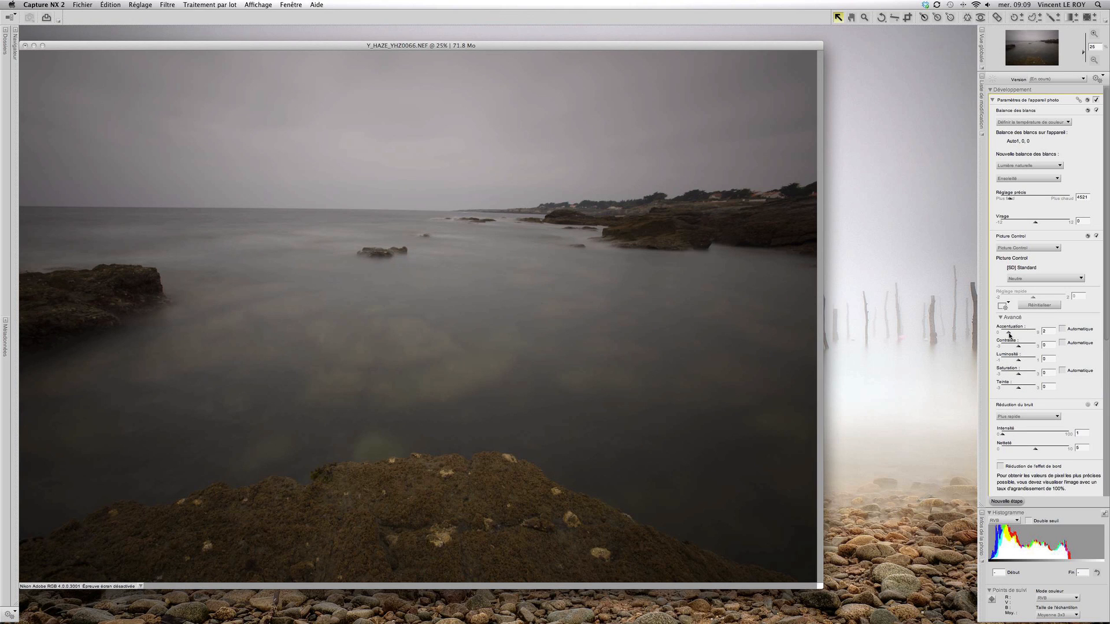
pyautogui.moveTo(1009, 334); pyautogui.dragTo(1032, 334)
# Check the ISO in the metadata, disable noise reduction, and set the quick fix's exposure correction to 1.17.
pyautogui.scroll(-2, 1026, 365)
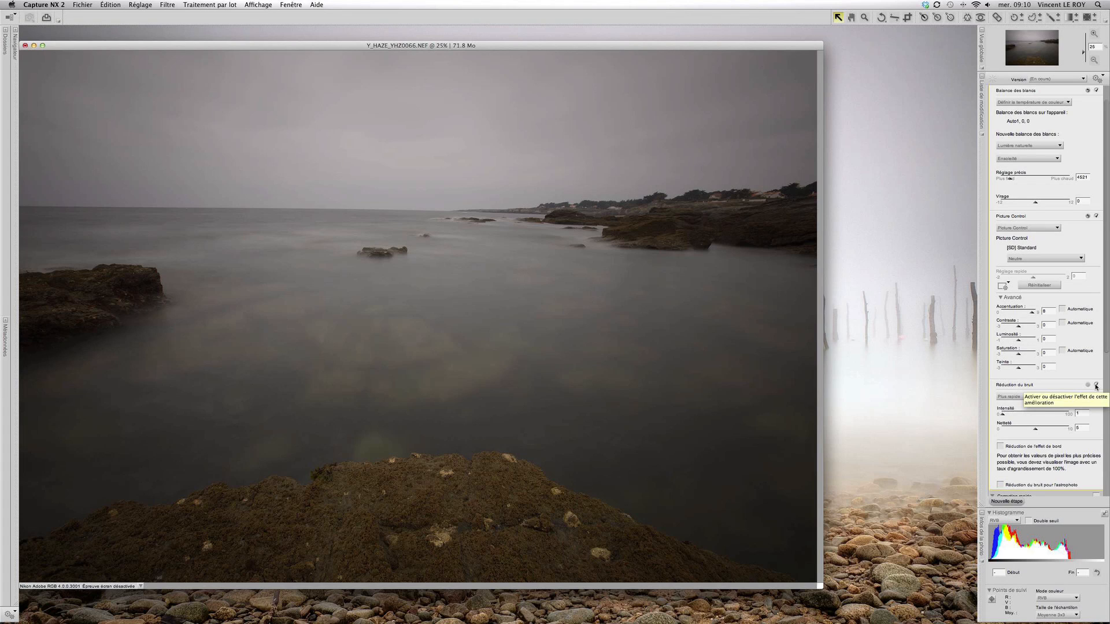
pyautogui.click(6, 321)
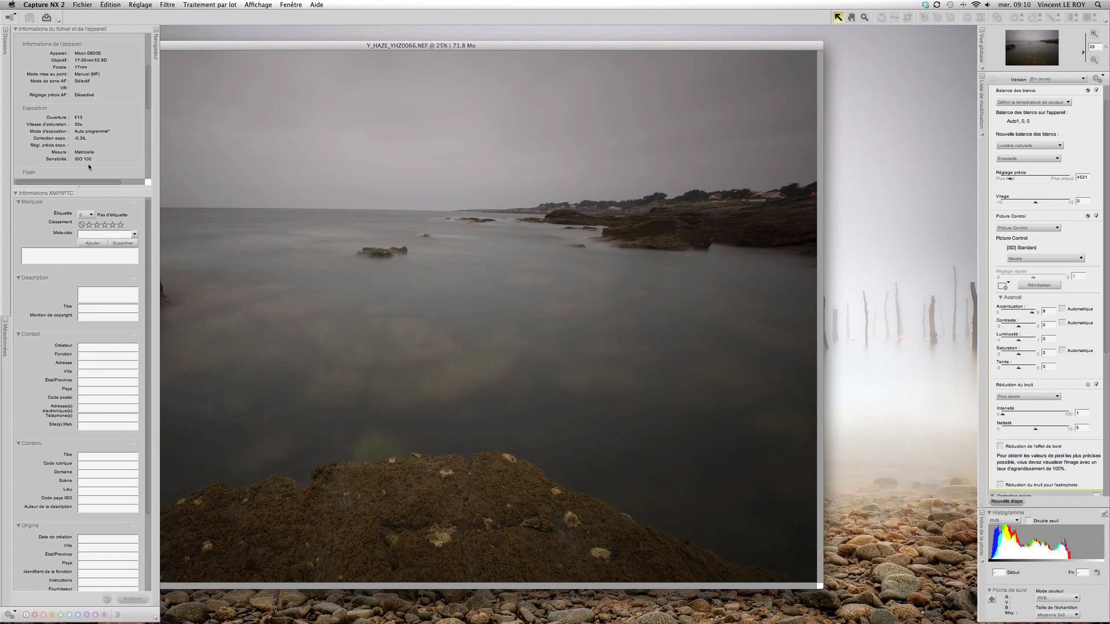
pyautogui.click(6, 322)
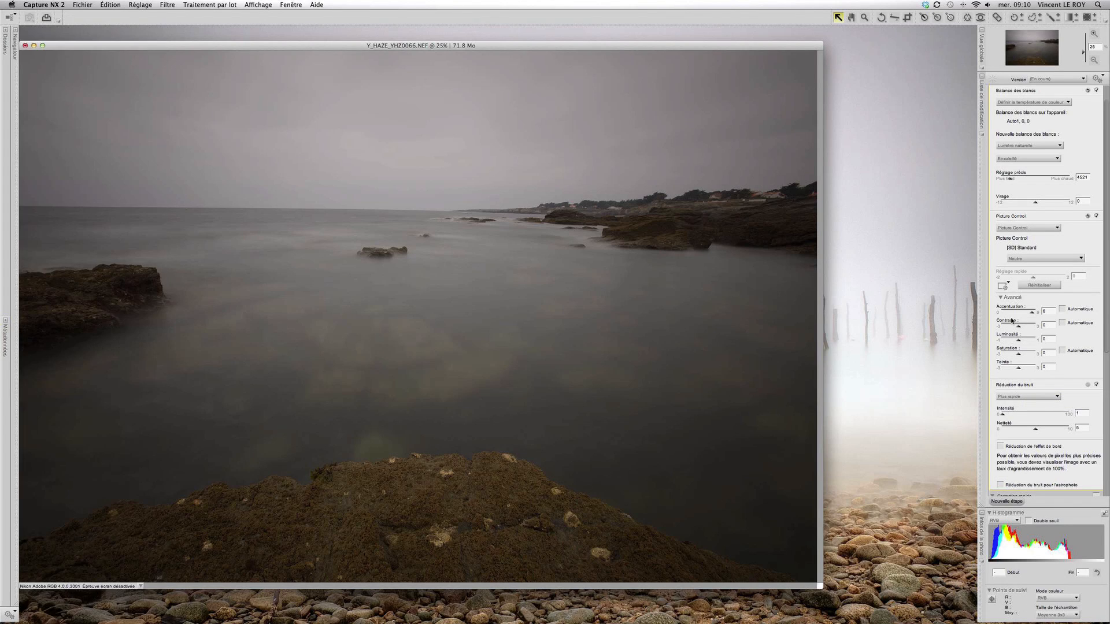
pyautogui.click(1097, 385)
pyautogui.scroll(-10, 1035, 371)
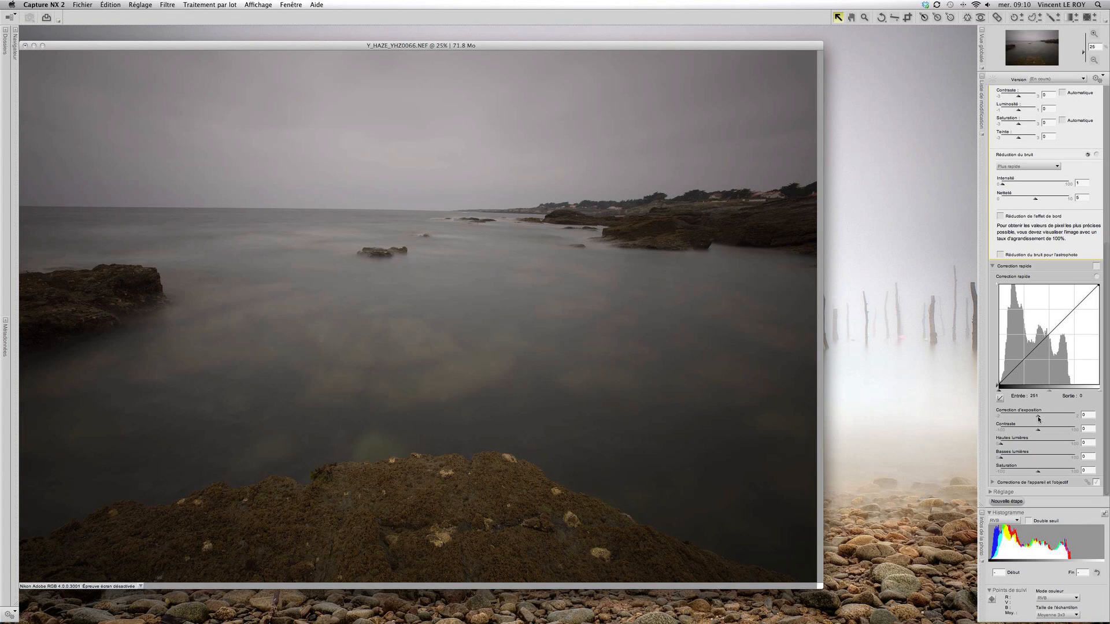
pyautogui.moveTo(1040, 419); pyautogui.dragTo(1059, 418)
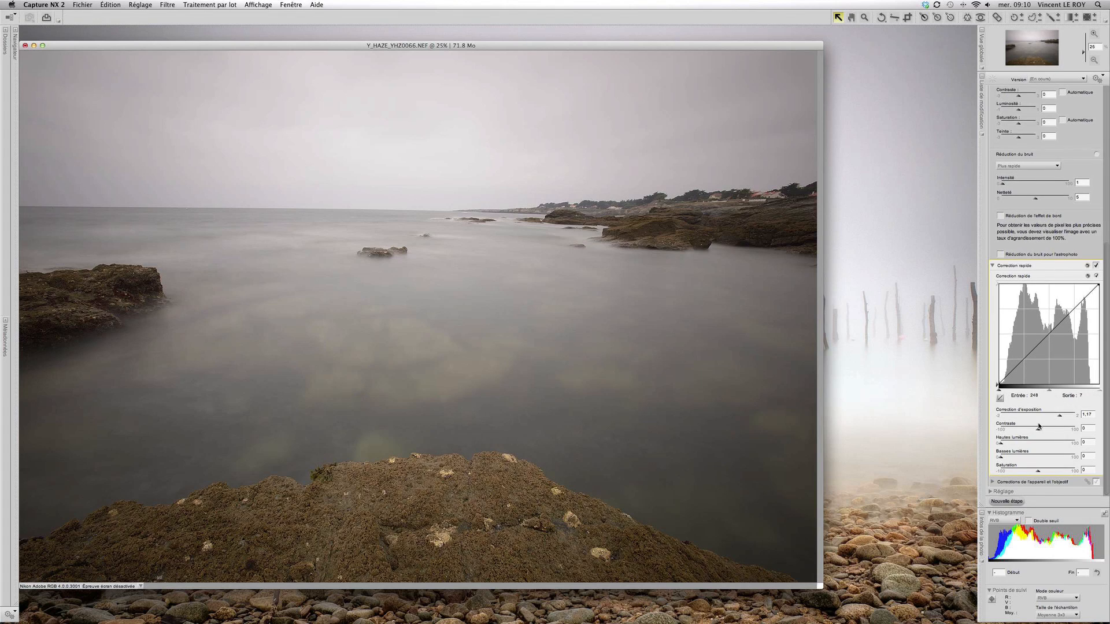
# In the camera and lens corrections, enable longitudinal chromatic aberration correction and turn off vignette control.
pyautogui.click(993, 482)
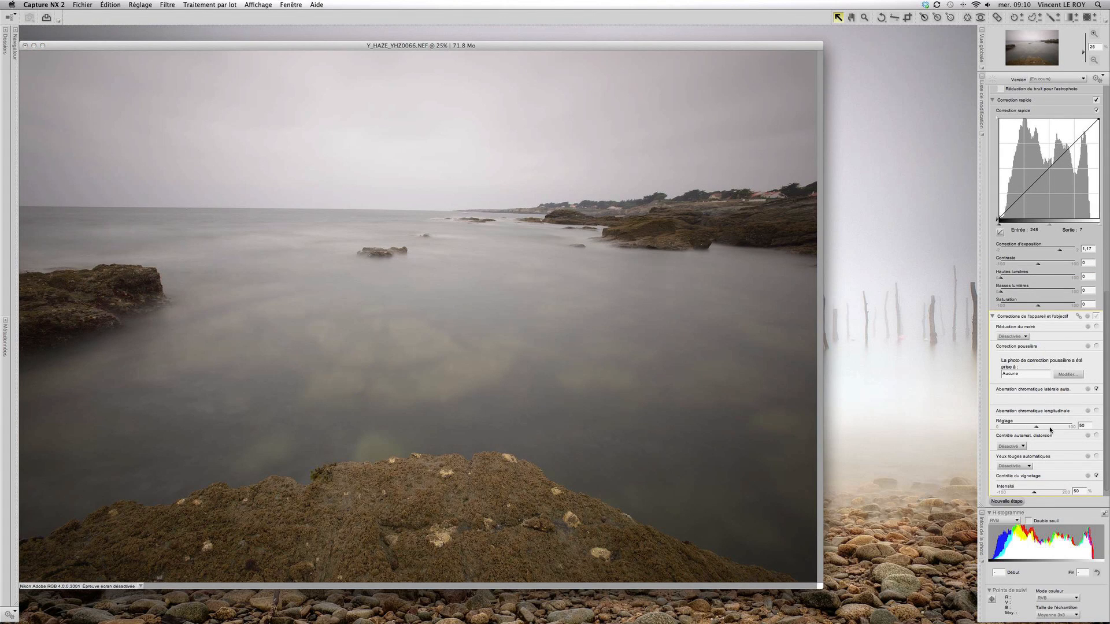
pyautogui.click(1097, 411)
pyautogui.scroll(-2, 1056, 435)
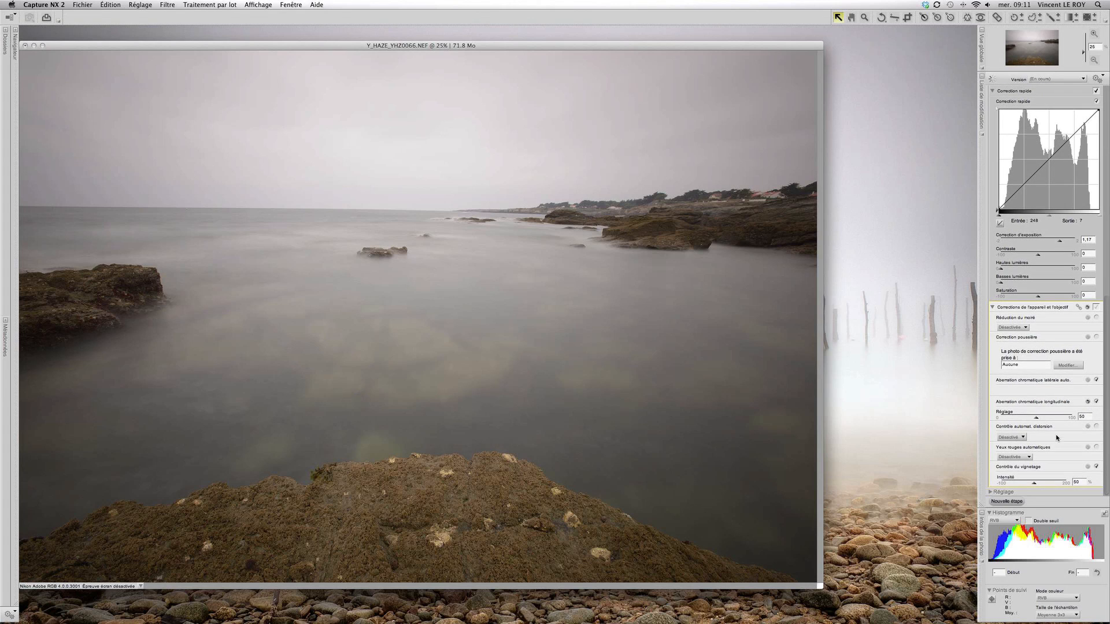
pyautogui.click(1097, 467)
# Save the developed photo on the desktop as yvon100 in TIFF format, 16-bit RVB, uncompressed, with the ICC profile embedded.
pyautogui.click(87, 6)
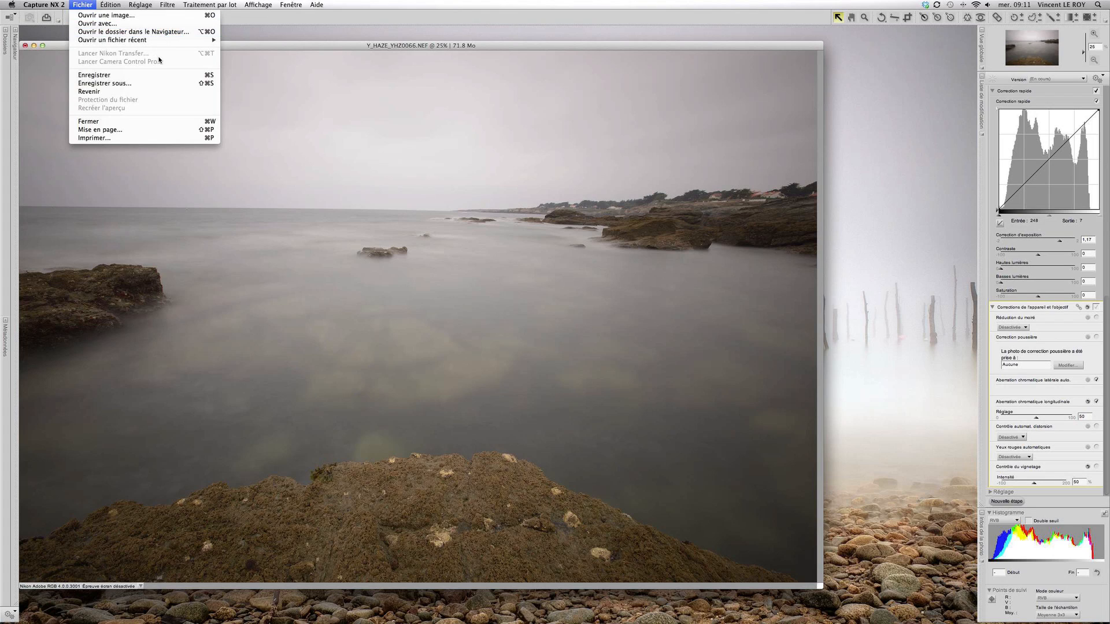
pyautogui.click(124, 87)
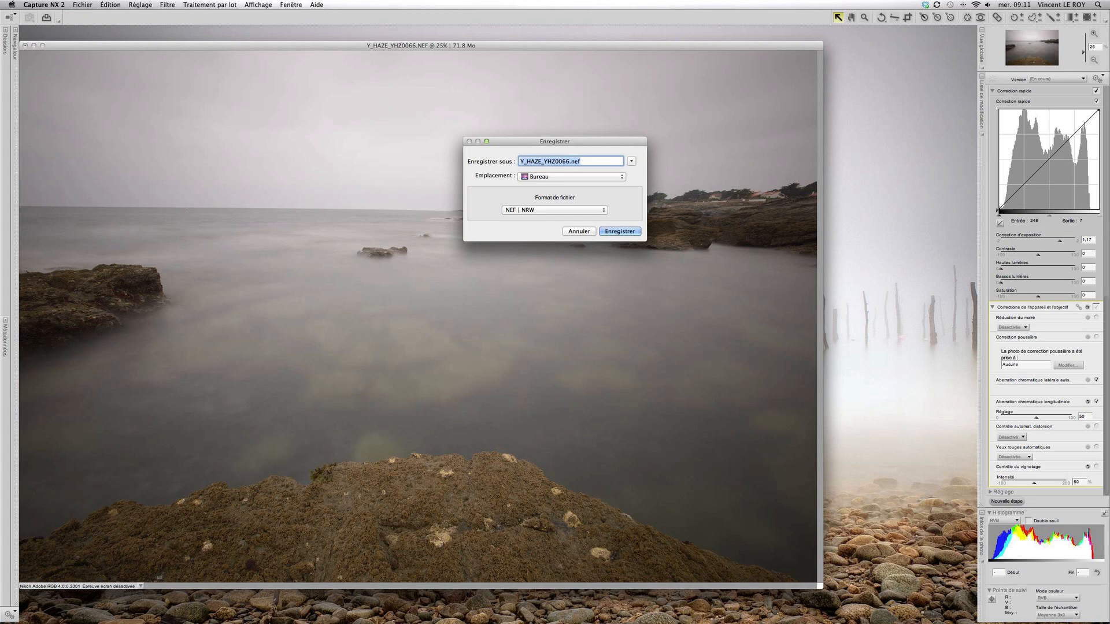
pyautogui.write('yvon100')
pyautogui.click(552, 210)
pyautogui.click(549, 226)
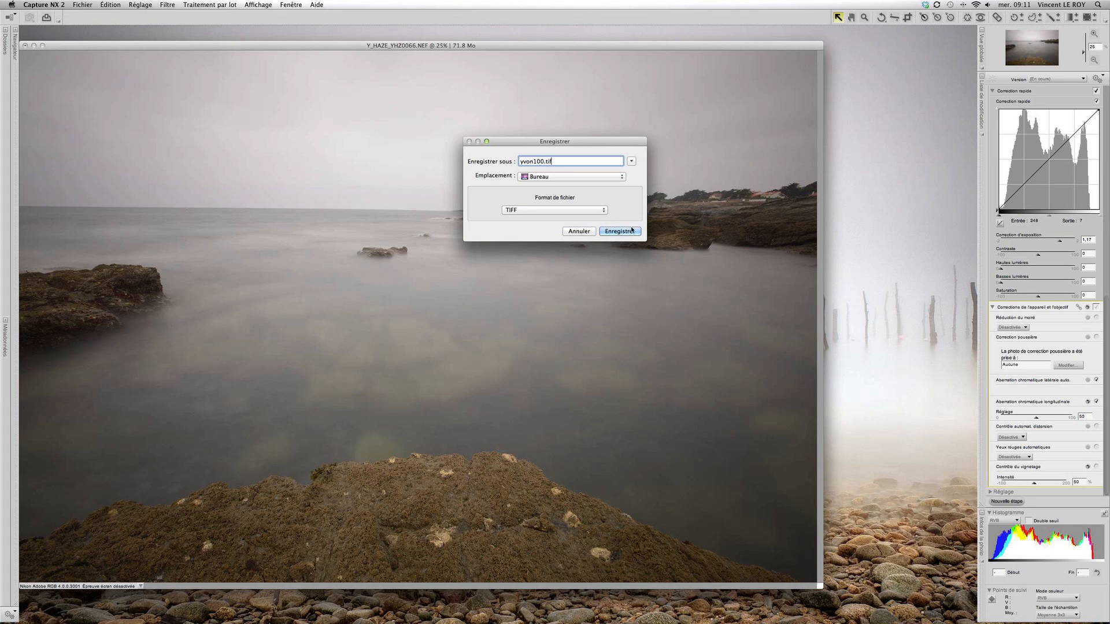
pyautogui.click(627, 232)
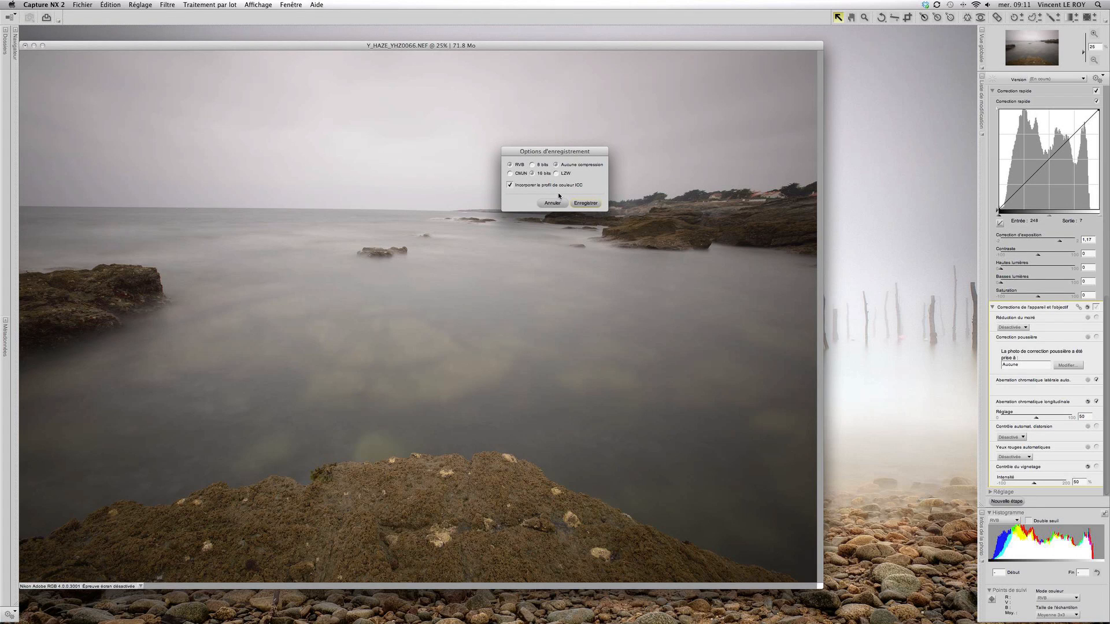
pyautogui.click(587, 203)
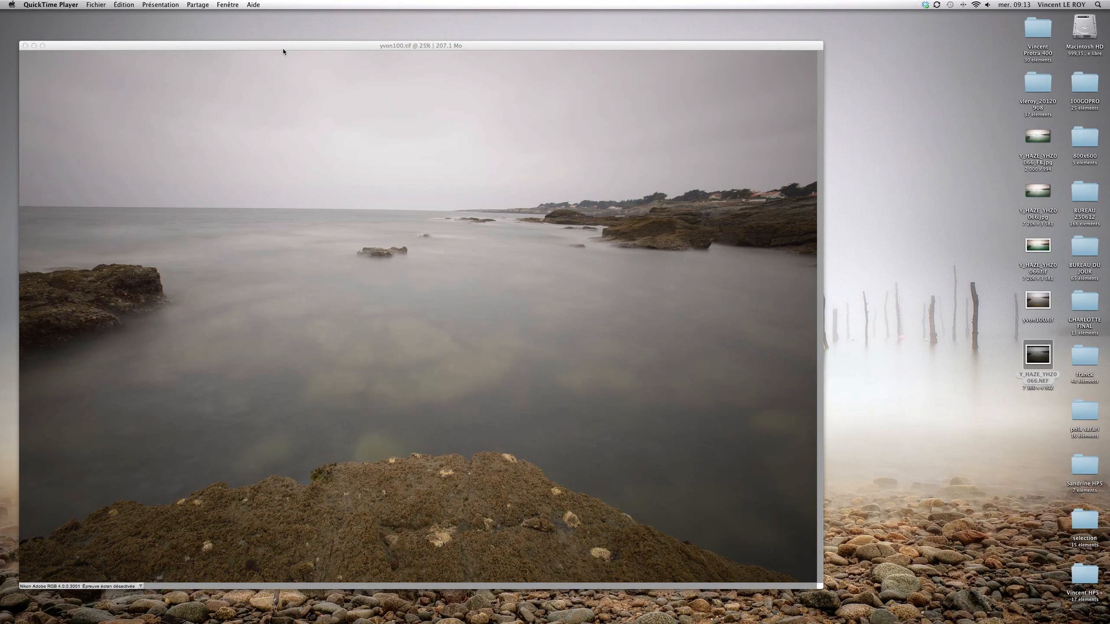
# Move the yvon100.tif image window aside and close it.
pyautogui.click(260, 47)
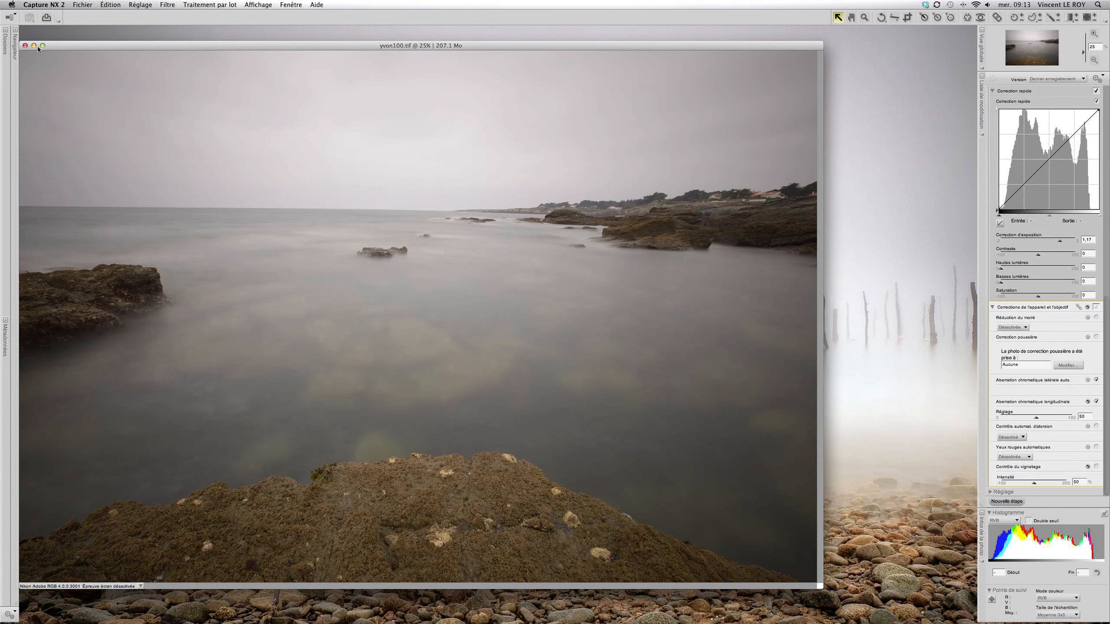
pyautogui.moveTo(204, 50); pyautogui.dragTo(343, 50)
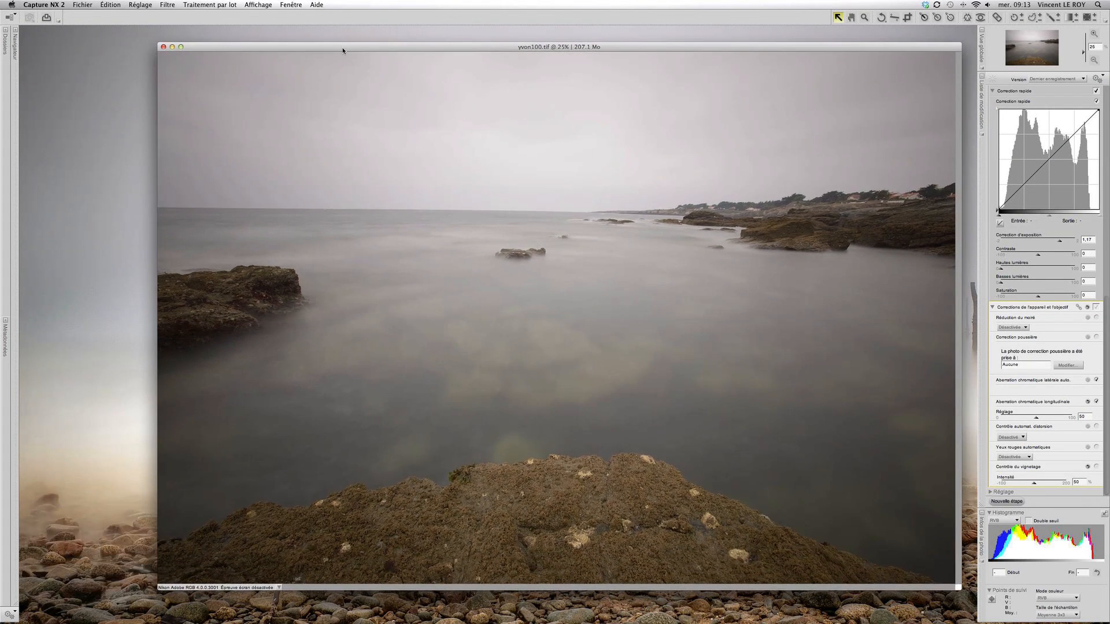
pyautogui.click(164, 47)
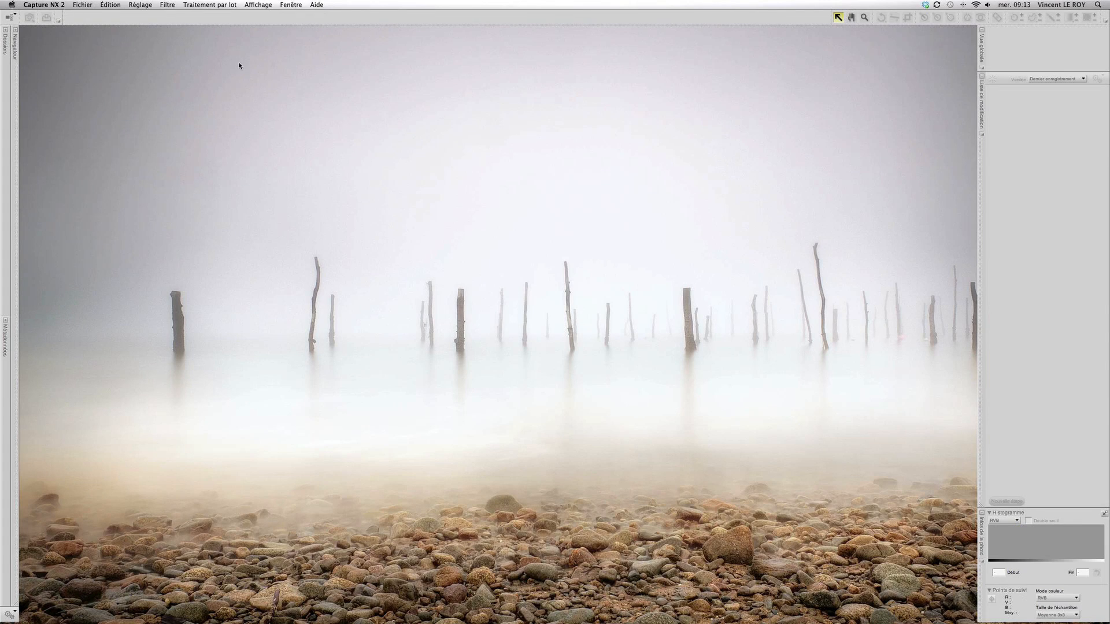
# Switch to Photoshop by opening yvon100.tif from the desktop in it.
pyautogui.click(265, 73)
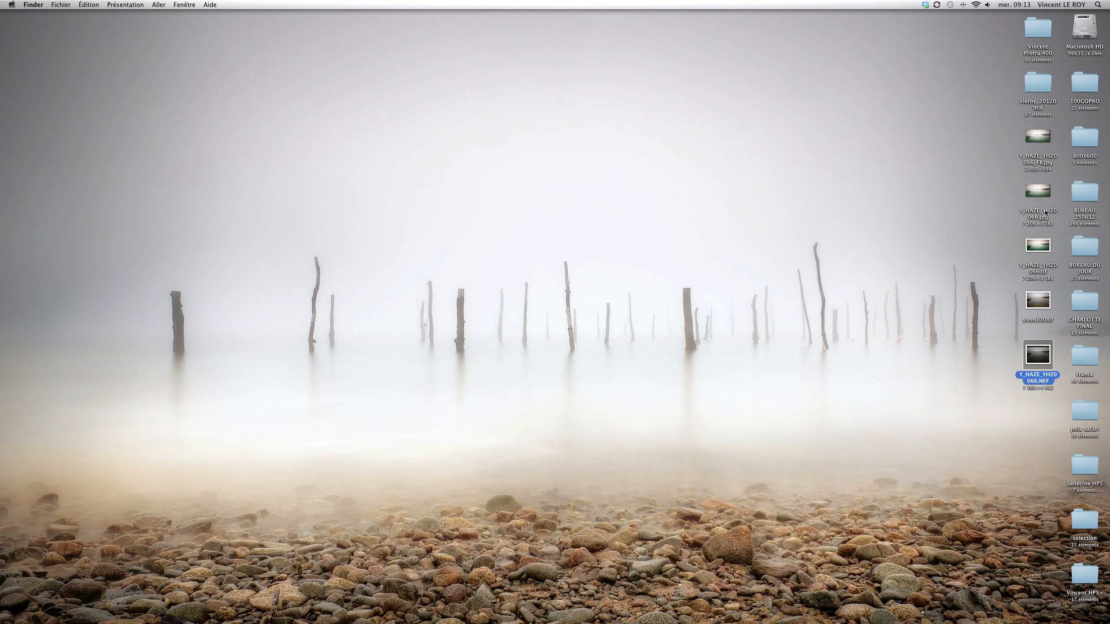
pyautogui.moveTo(1040, 314); pyautogui.dragTo(667, 581)
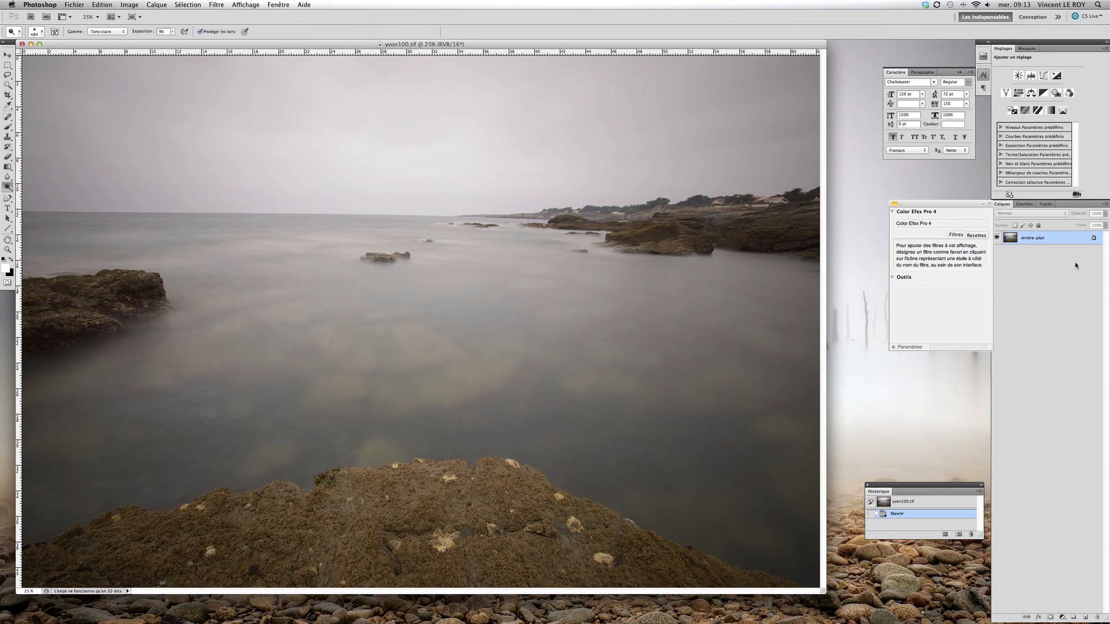
# Open the lens correction filter and straighten the horizon with a custom rotation angle of -0,7°.
pyautogui.click(217, 5)
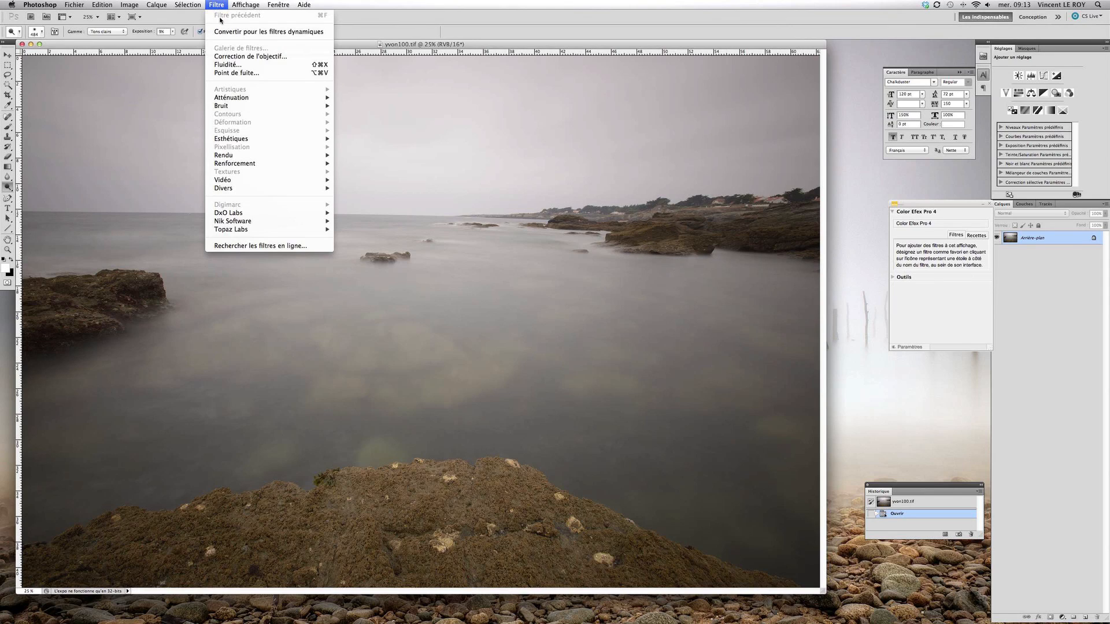
pyautogui.click(243, 57)
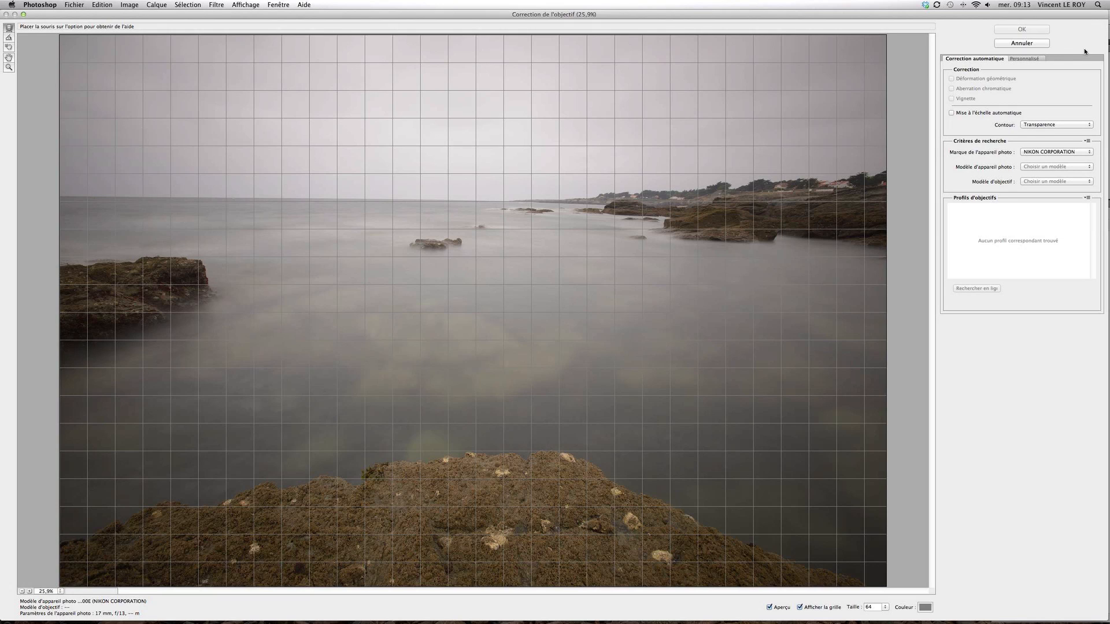
pyautogui.click(1025, 59)
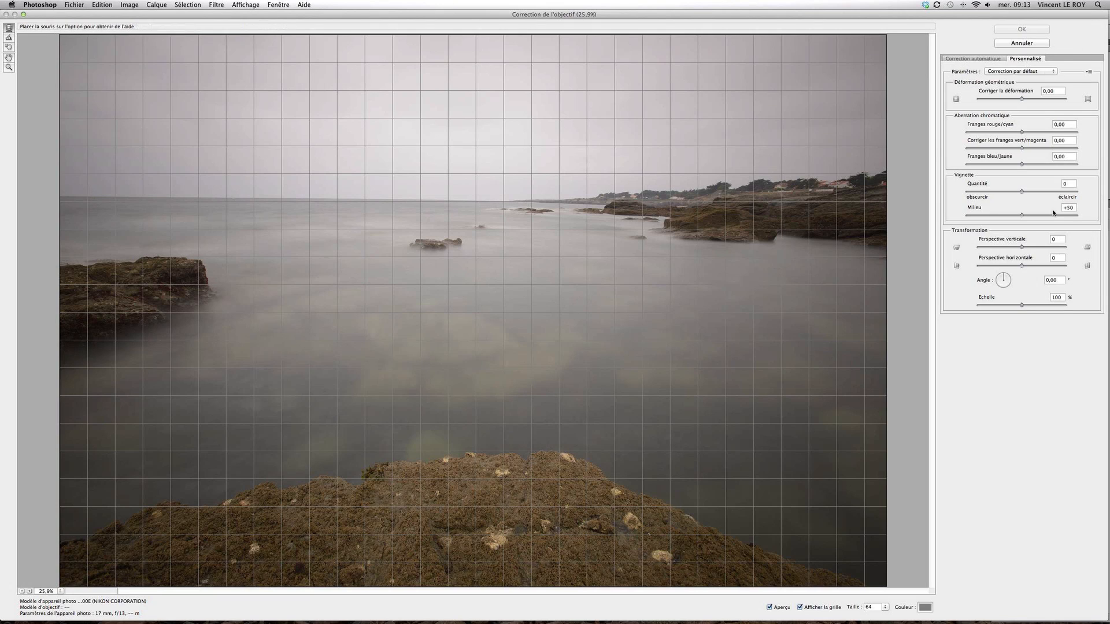
pyautogui.click(1061, 280)
pyautogui.write('-0,7')
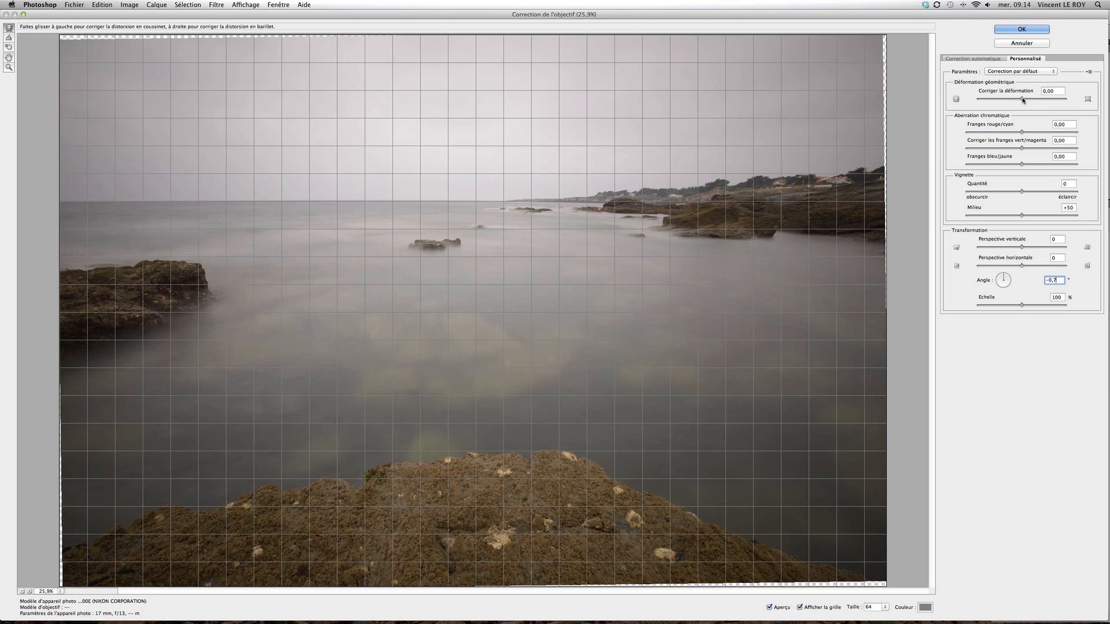
# Set the geometric distortion correction to +1,00 and apply the lens correction.
pyautogui.moveTo(1022, 98); pyautogui.dragTo(1024, 98)
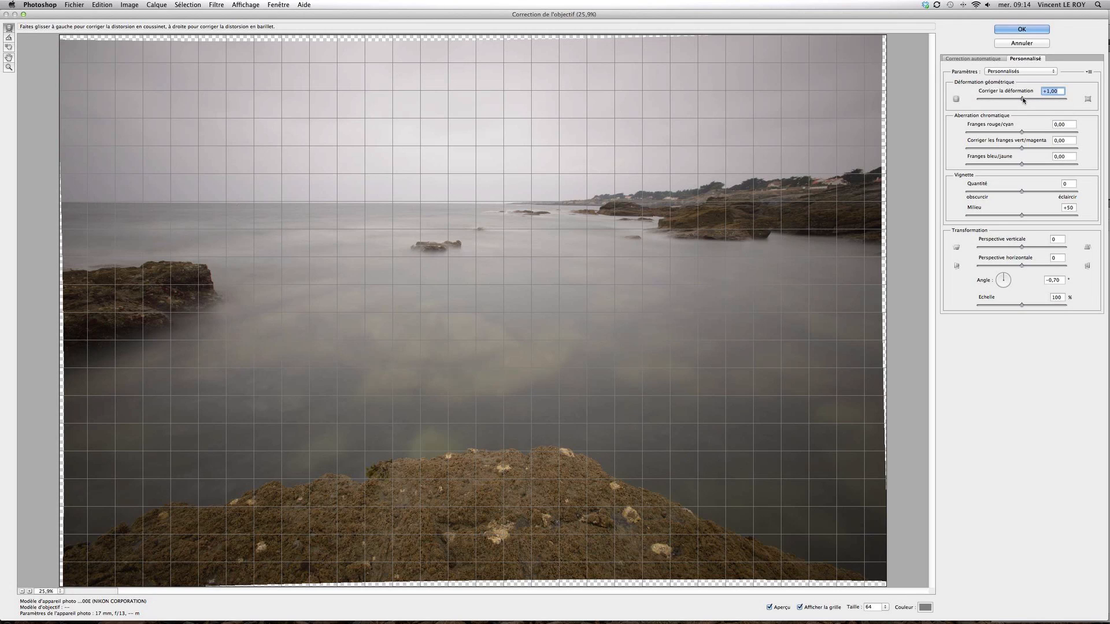
pyautogui.moveTo(1024, 100); pyautogui.dragTo(1023, 100)
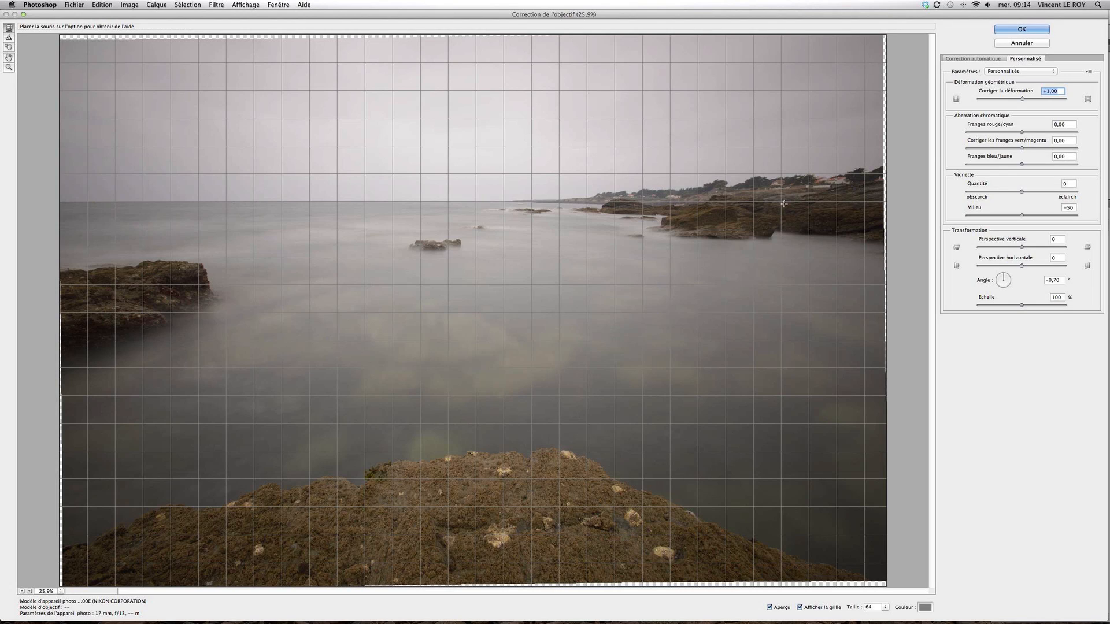
pyautogui.click(1020, 30)
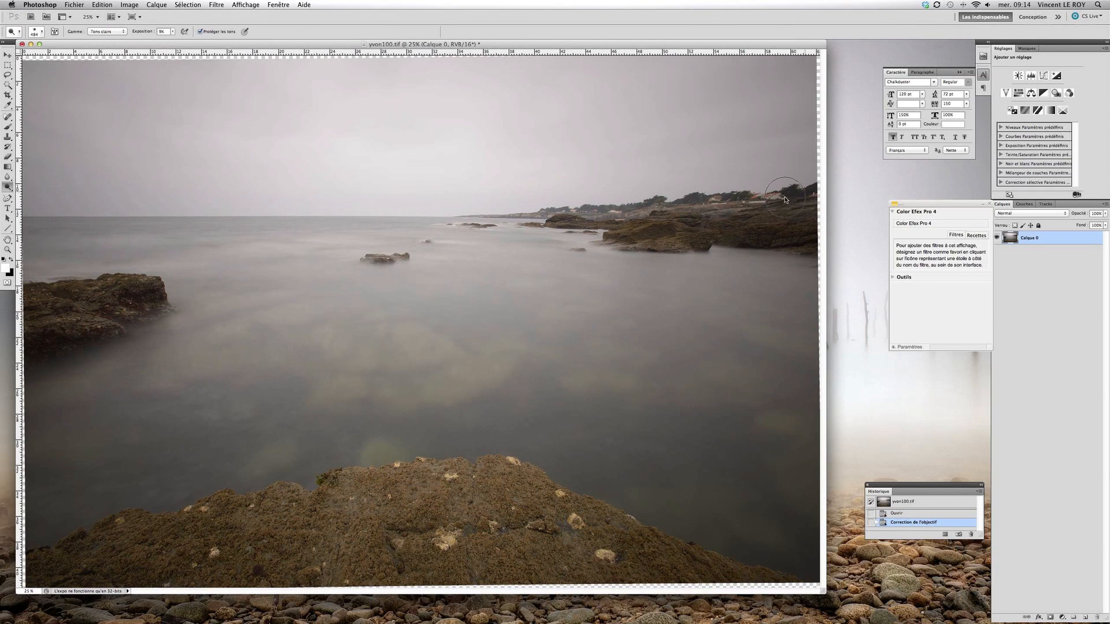
# Crop the image to a panoramic format that excludes the transparent borders and the foreground rock.
pyautogui.click(8, 249)
pyautogui.moveTo(513, 167); pyautogui.dragTo(489, 189)
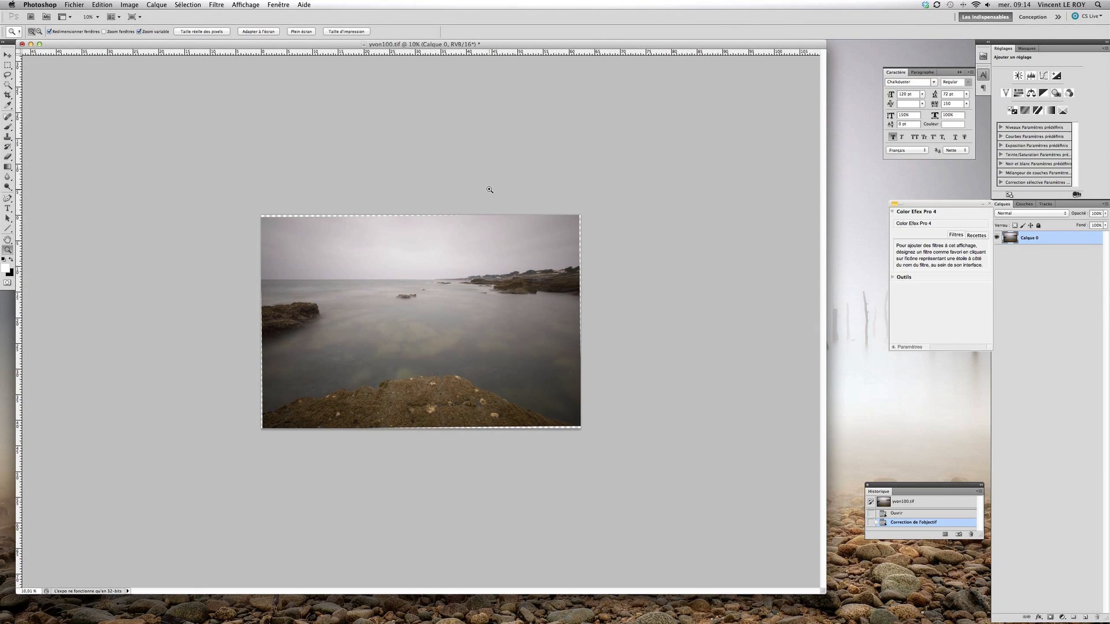
pyautogui.click(8, 95)
pyautogui.moveTo(261, 220); pyautogui.dragTo(576, 373)
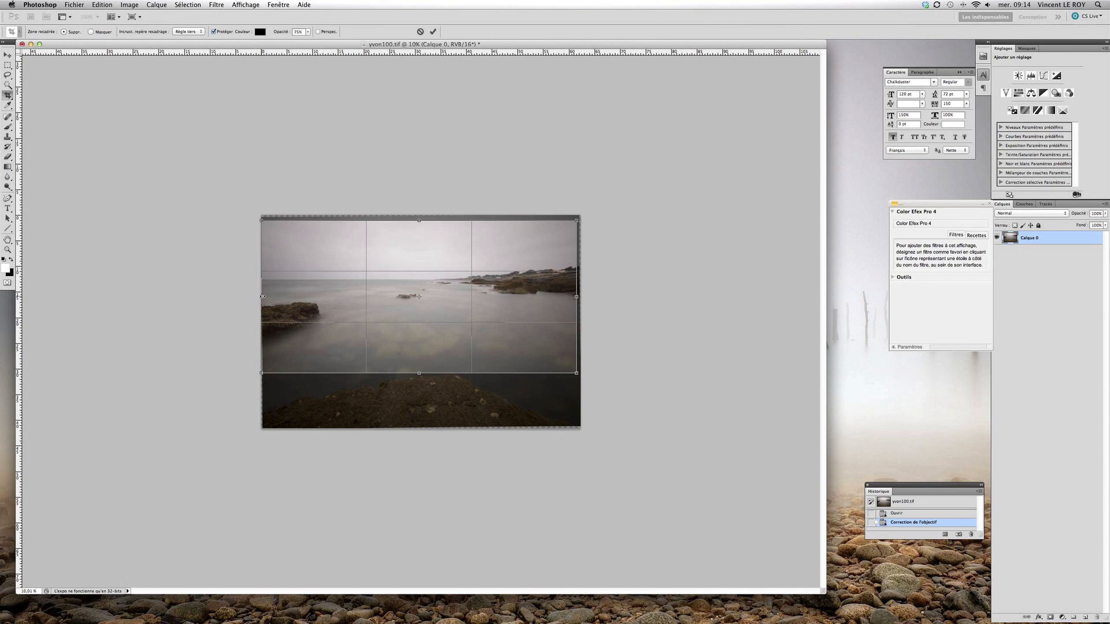
pyautogui.moveTo(262, 296); pyautogui.dragTo(264, 296)
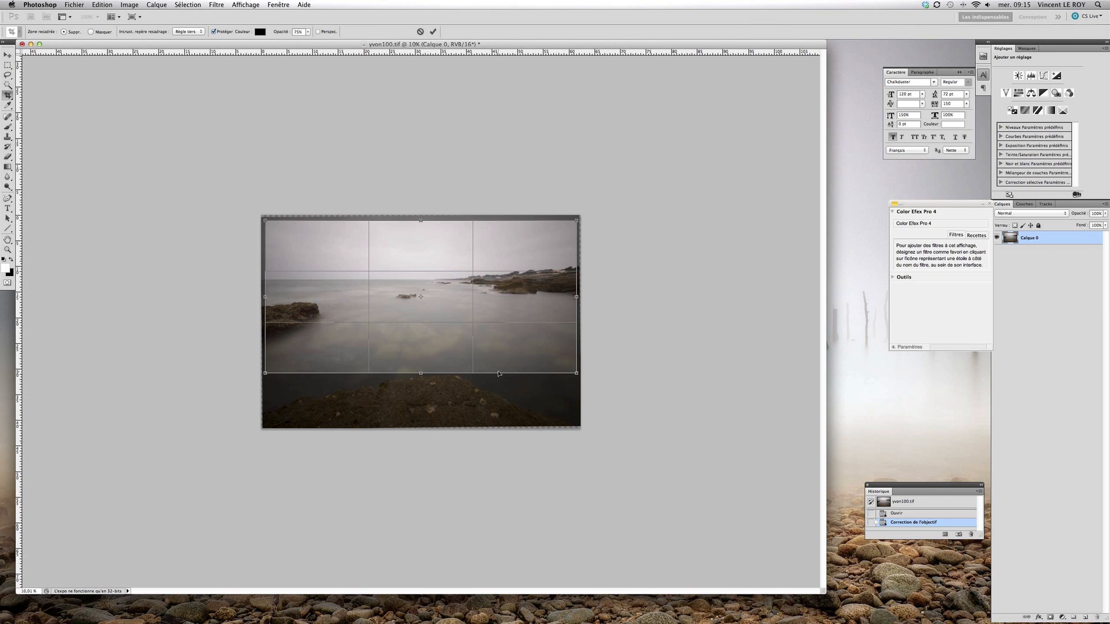
pyautogui.press('Return')
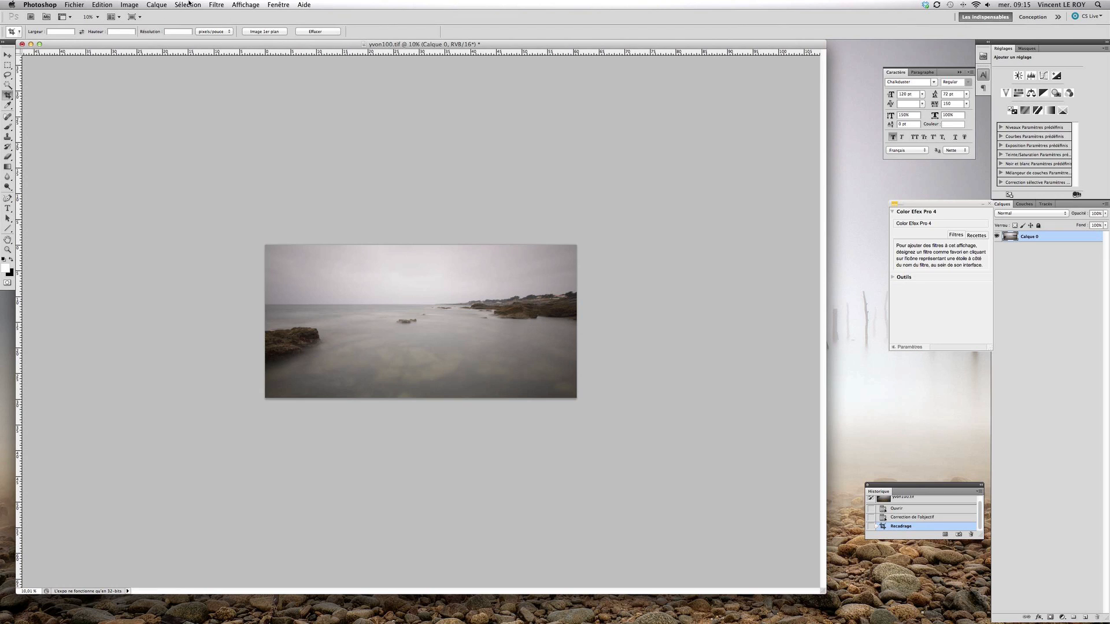
# Flatten the cropped image and save it under its existing file name.
pyautogui.click(157, 5)
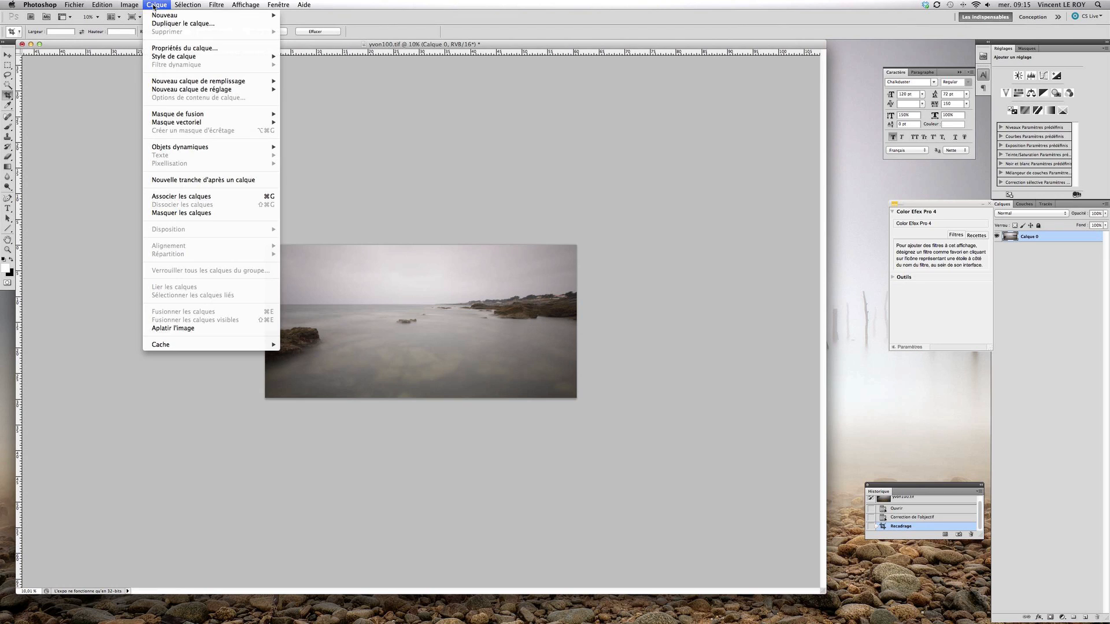
pyautogui.click(185, 329)
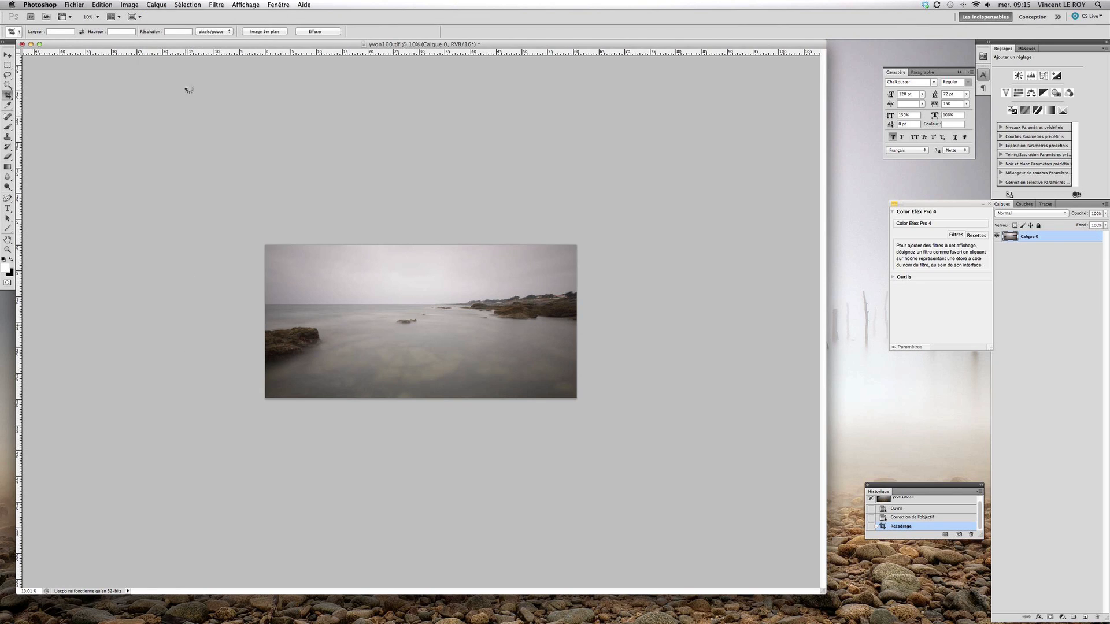
pyautogui.click(66, 7)
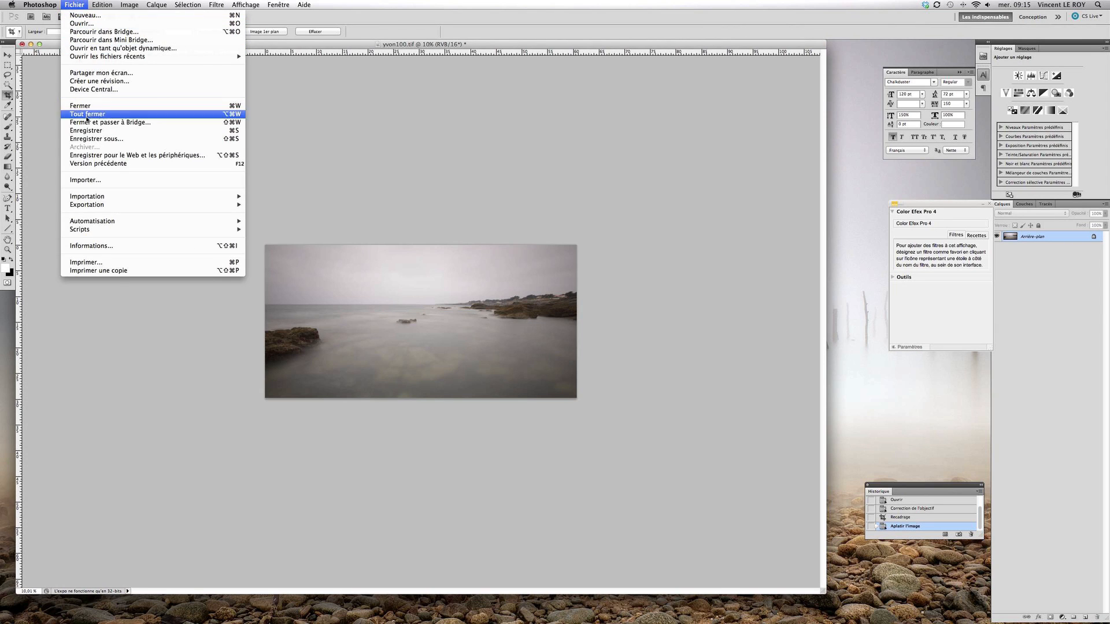
pyautogui.click(89, 132)
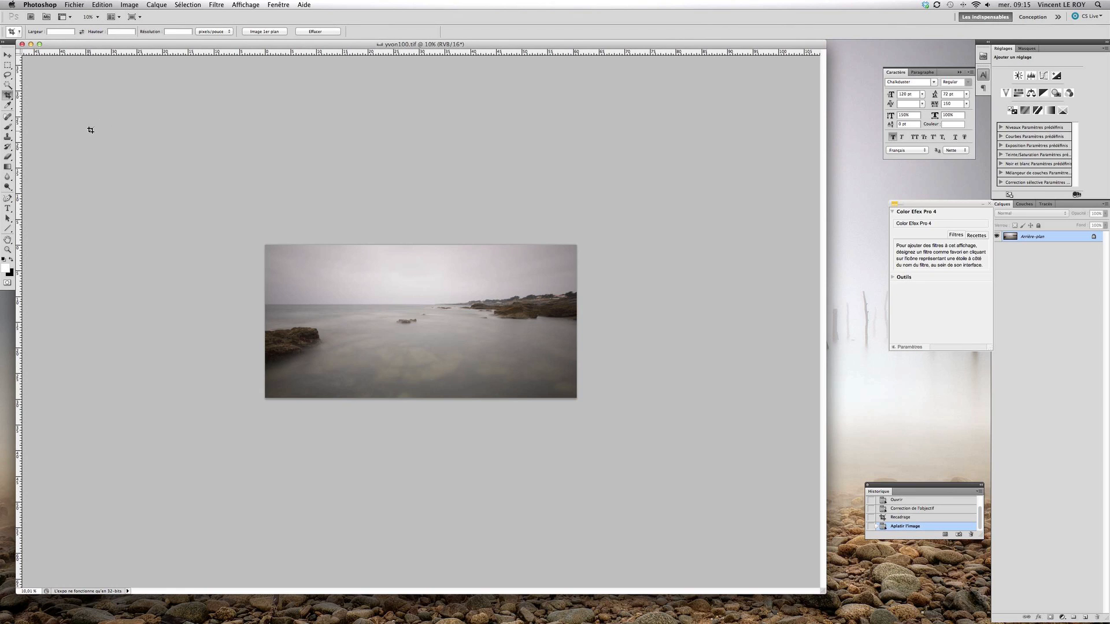
# Close the saved yvon100.tif image and return to the desktop.
pyautogui.moveTo(172, 46); pyautogui.dragTo(232, 134)
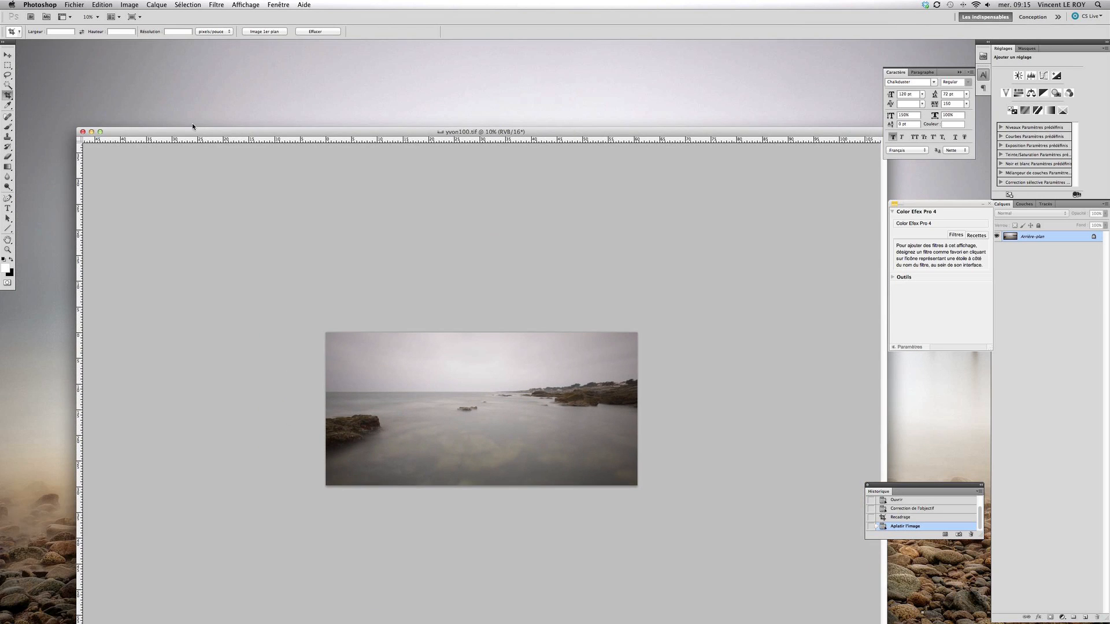
pyautogui.click(82, 132)
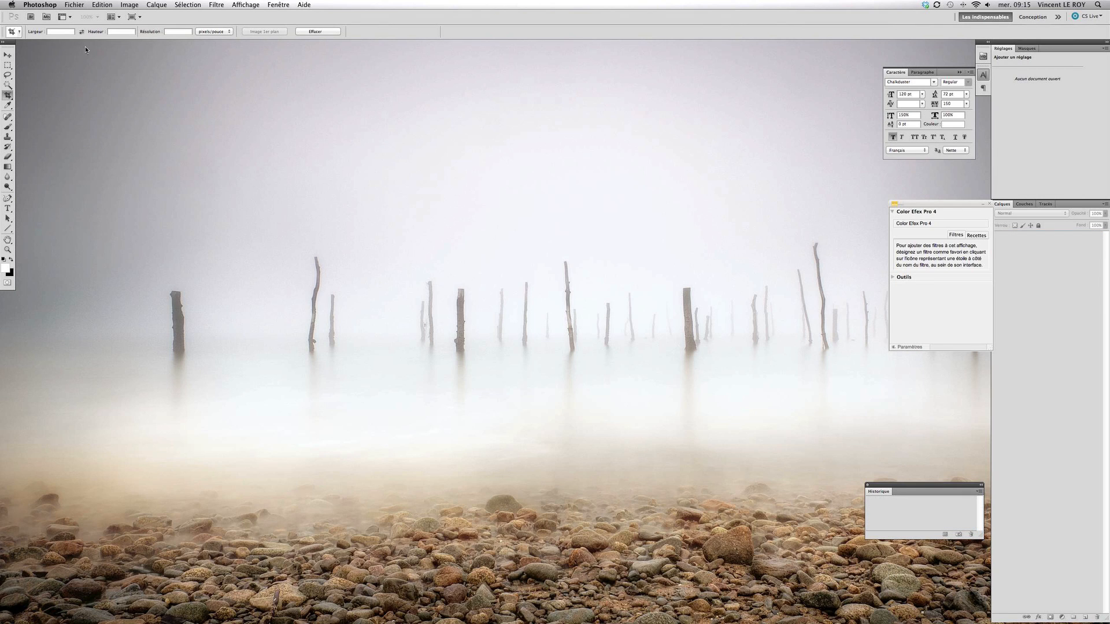
pyautogui.click(130, 130)
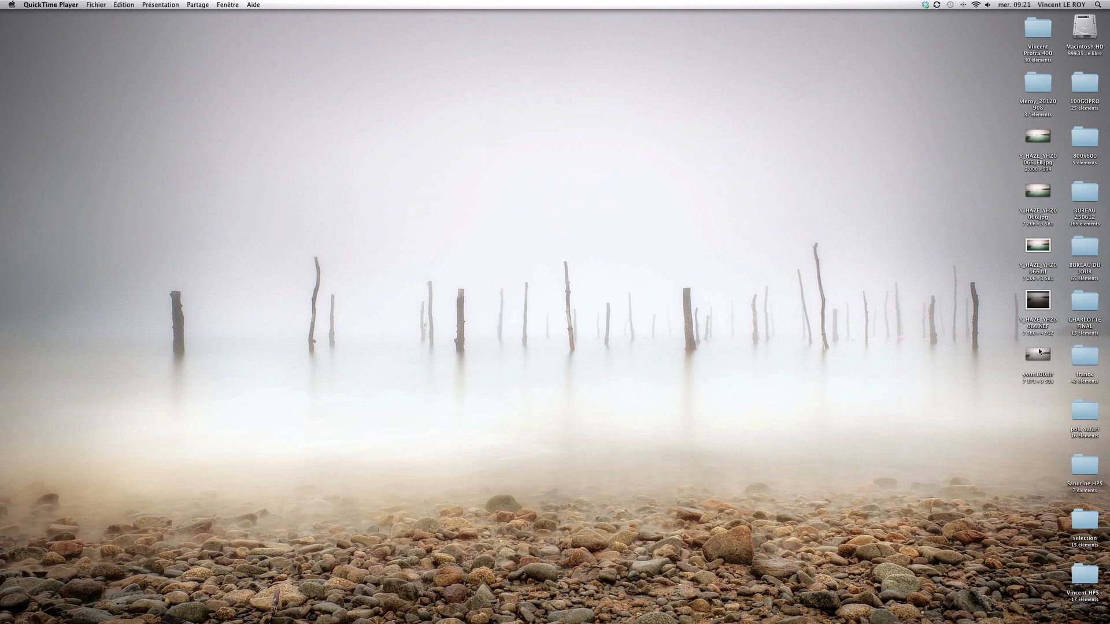
# Switch to Capture NX 2 with the cropped yvon100.tif from the desktop and enlarge its image window.
pyautogui.click(1040, 356)
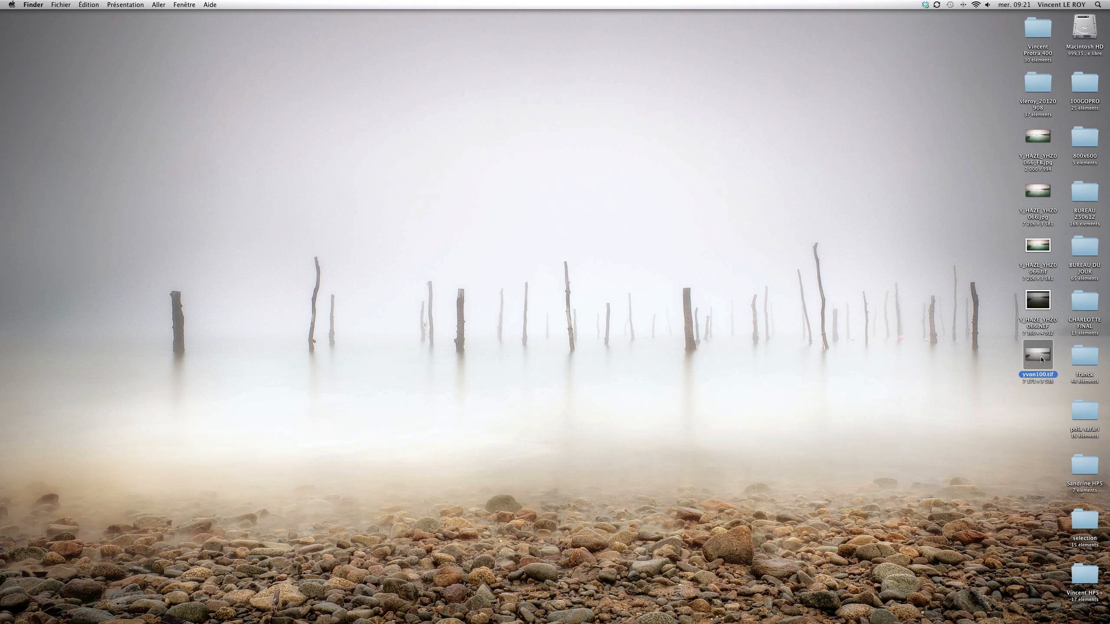
pyautogui.moveTo(619, 621)
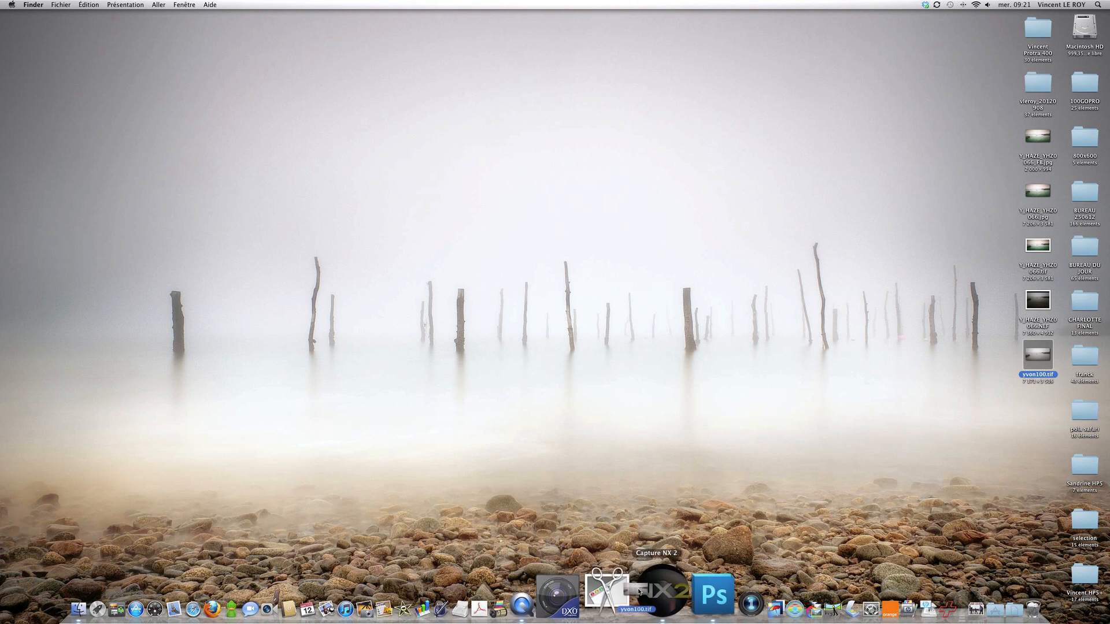
pyautogui.click(648, 588)
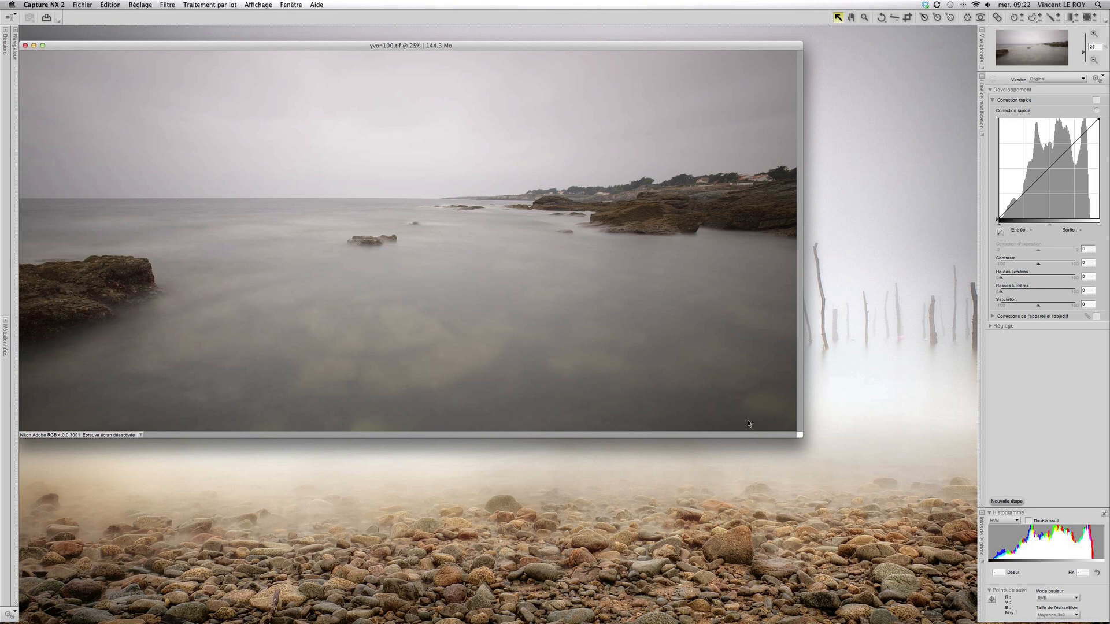
pyautogui.moveTo(801, 435); pyautogui.dragTo(908, 563)
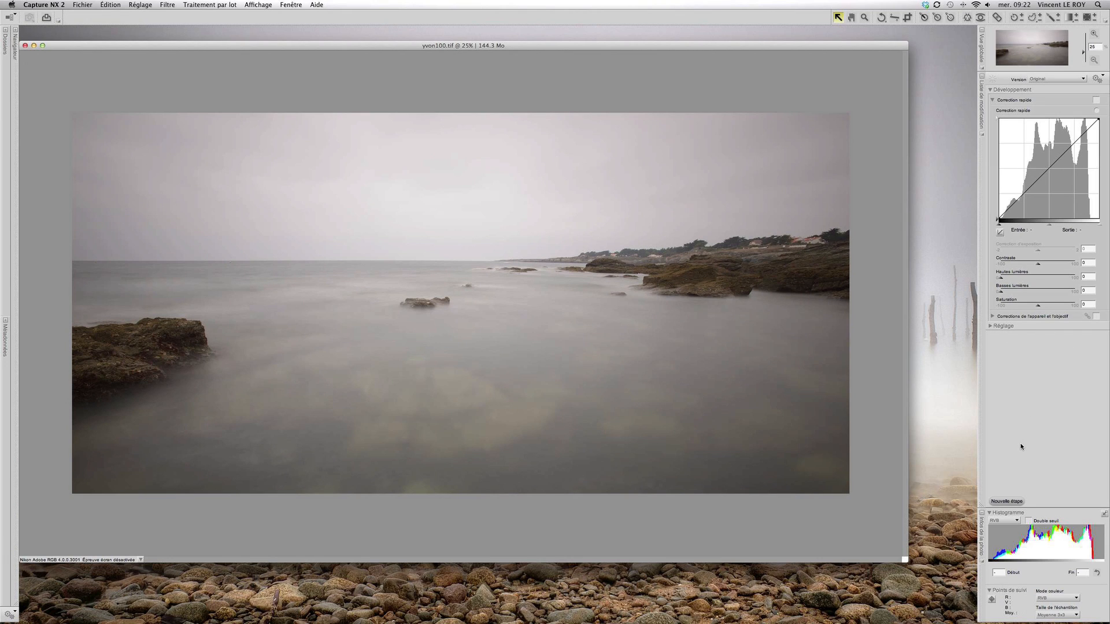
# Add a new adjustment step with automatic levels and compare the photo with and without it.
pyautogui.click(1007, 502)
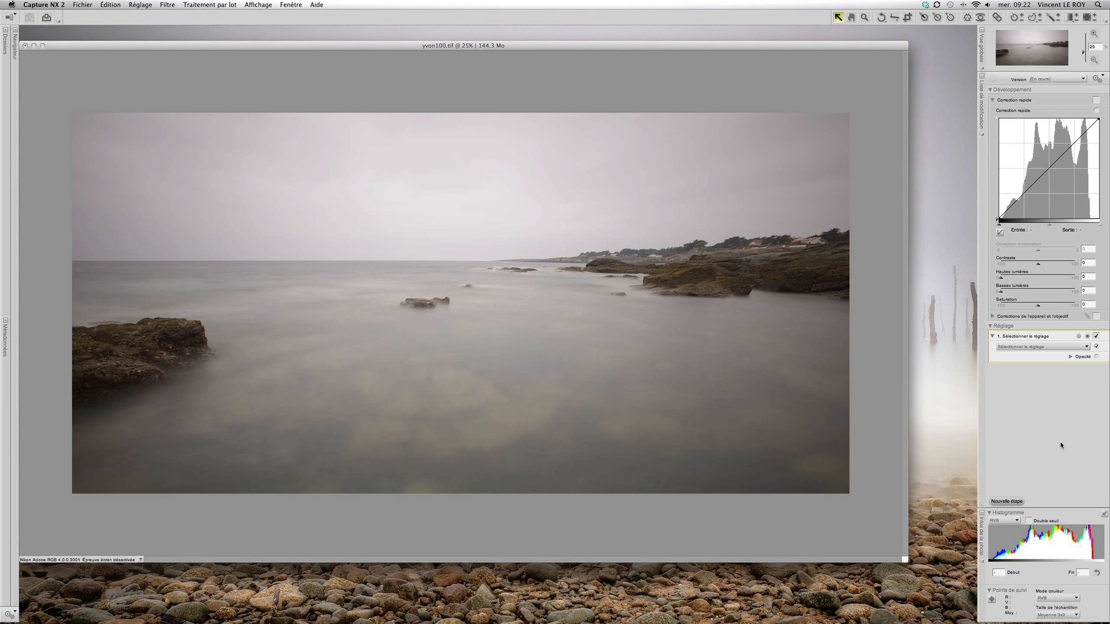
pyautogui.click(1033, 347)
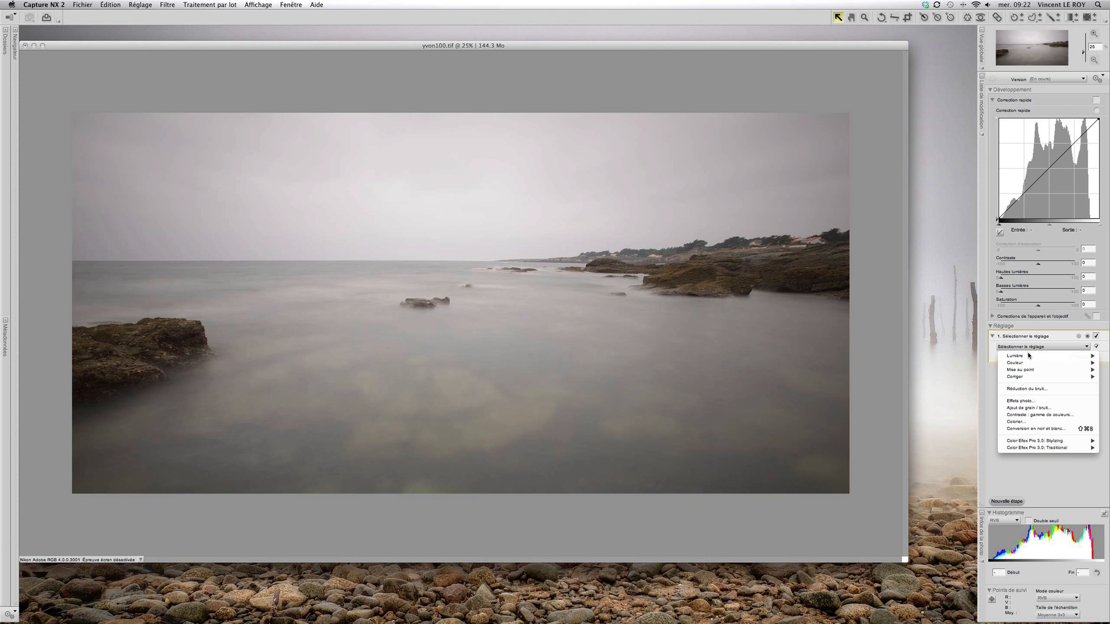
pyautogui.moveTo(1034, 441)
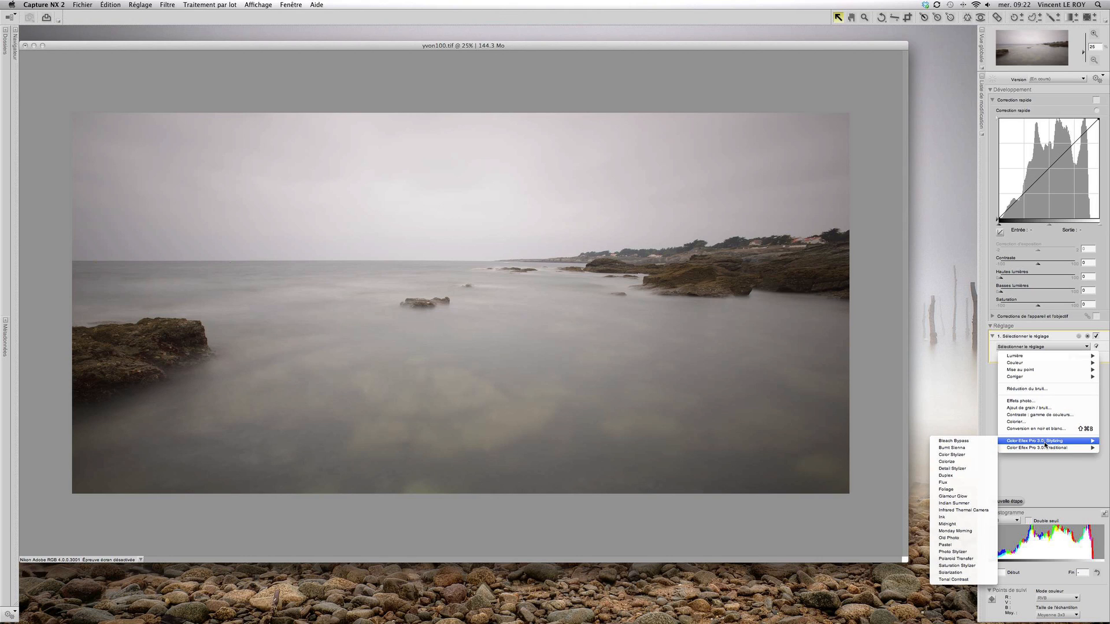
pyautogui.moveTo(1029, 359)
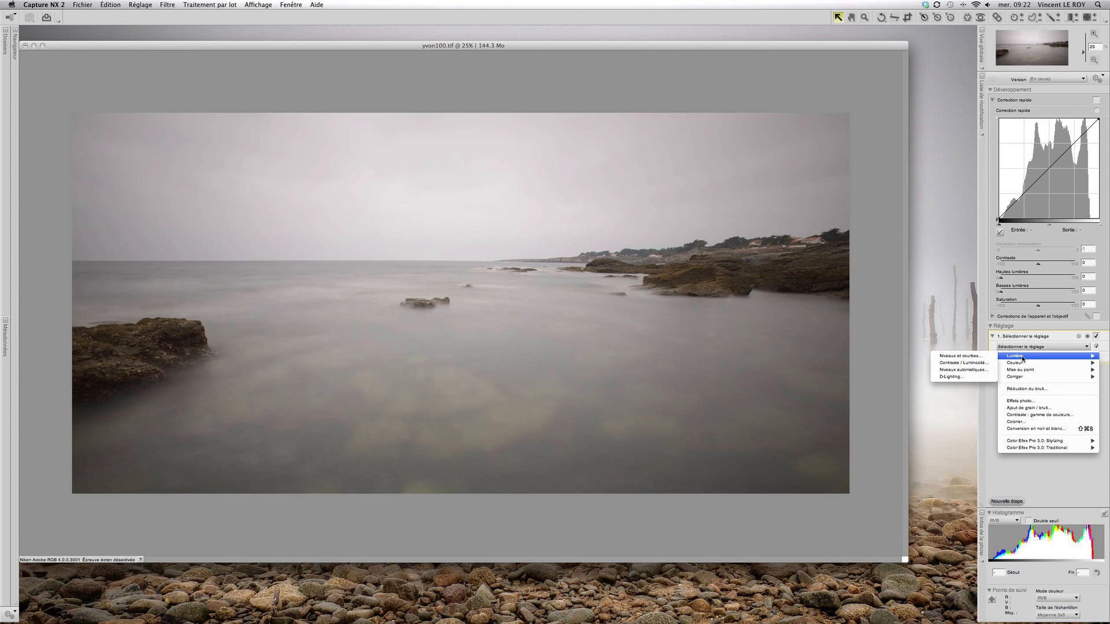
pyautogui.click(977, 370)
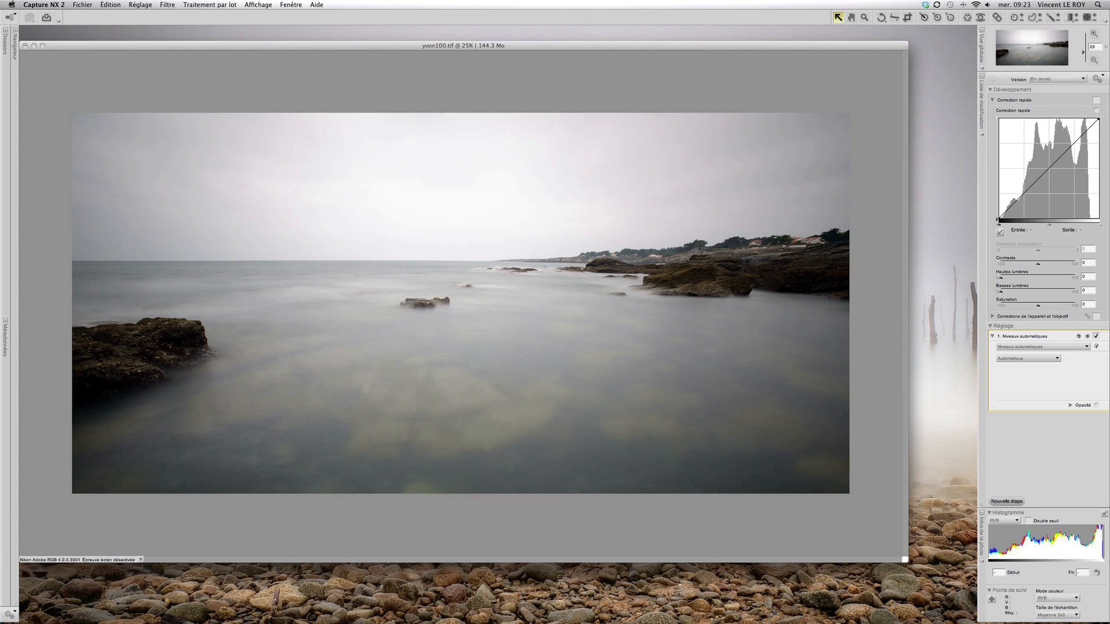
pyautogui.click(1096, 336)
pyautogui.click(1096, 336)
pyautogui.click(1097, 336)
pyautogui.click(1097, 336)
# Switch the automatic levels to advanced mode, lower the contrast correction to about 29%, and raise the colour cast correction to about 66%.
pyautogui.click(1027, 359)
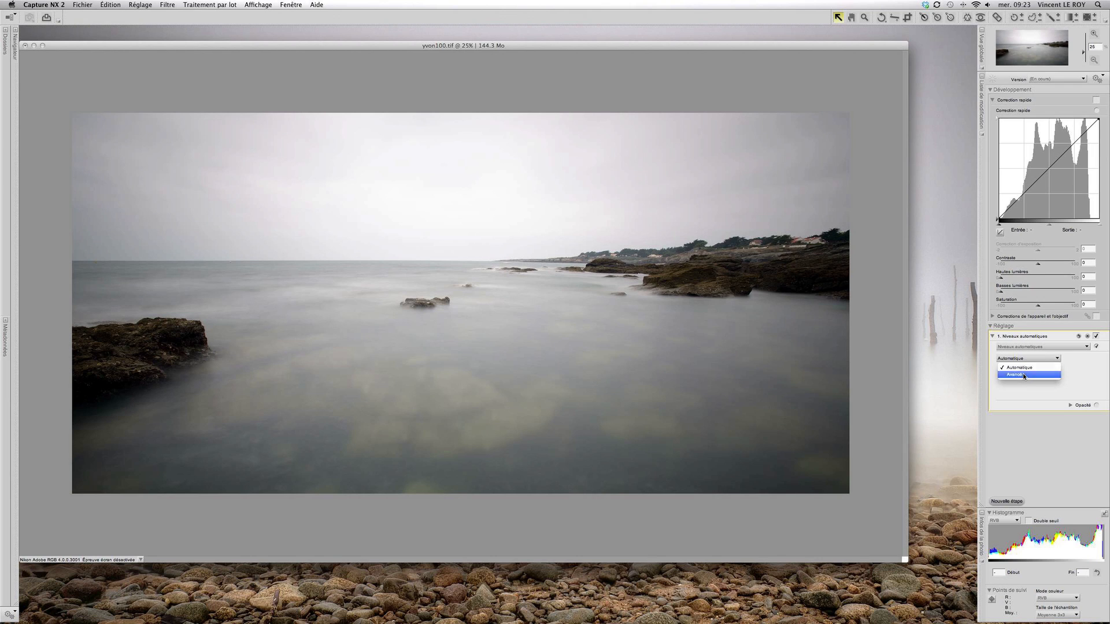
pyautogui.click(1032, 375)
pyautogui.moveTo(1038, 379); pyautogui.dragTo(1021, 379)
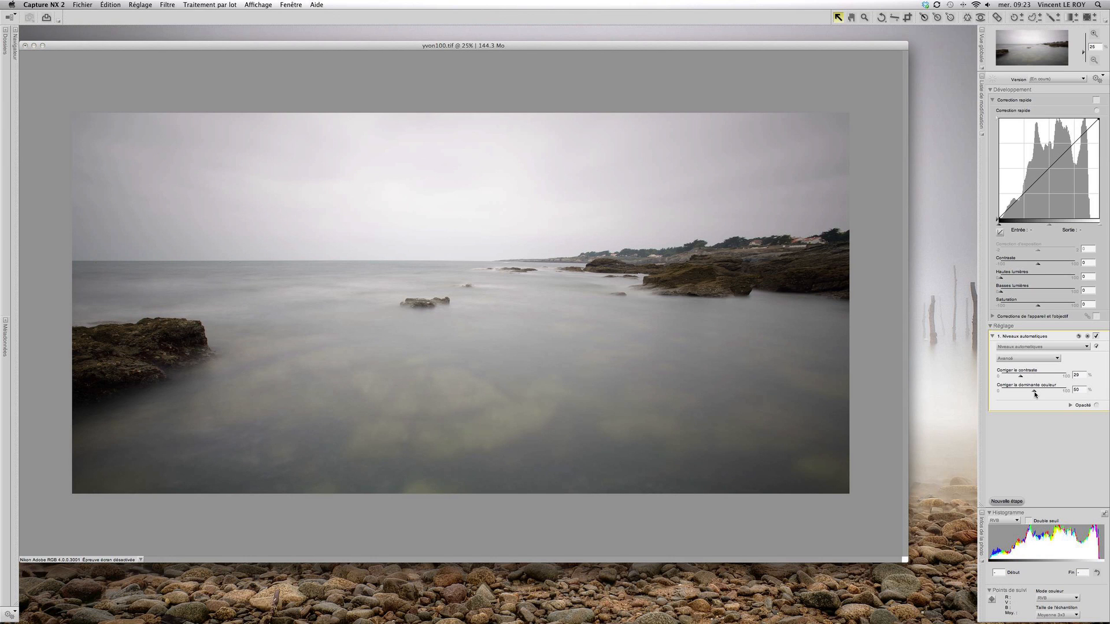
pyautogui.moveTo(1035, 394)
pyautogui.mouseDown()
pyautogui.moveTo(1054, 393)
pyautogui.moveTo(988, 391)
pyautogui.moveTo(1046, 394)
pyautogui.mouseUp()
pyautogui.click(1006, 501)
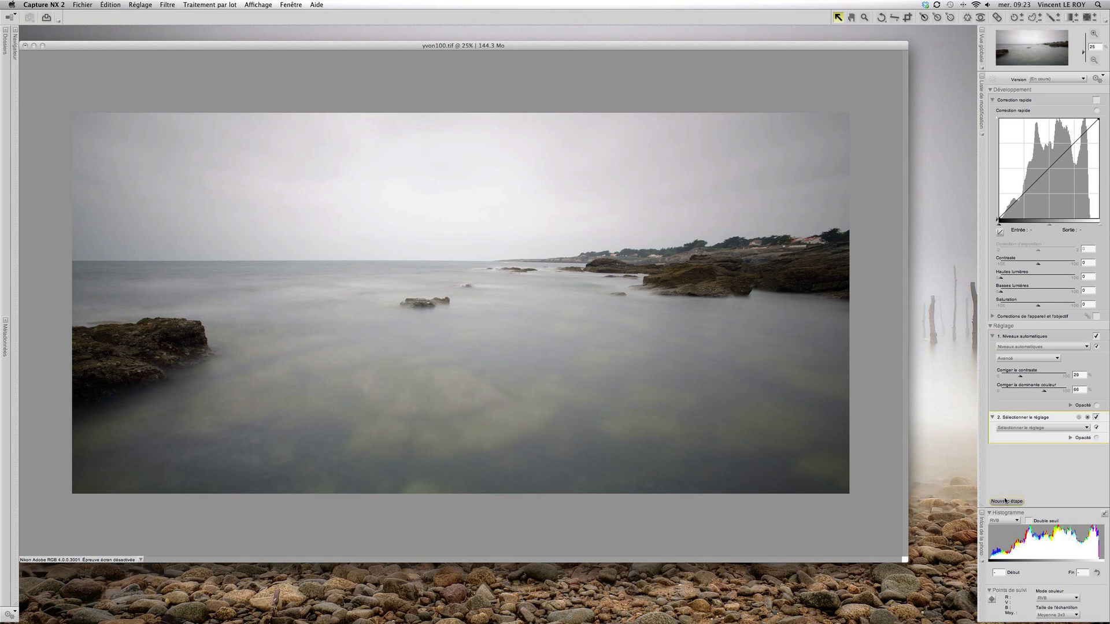
pyautogui.click(1027, 428)
pyautogui.moveTo(1027, 438)
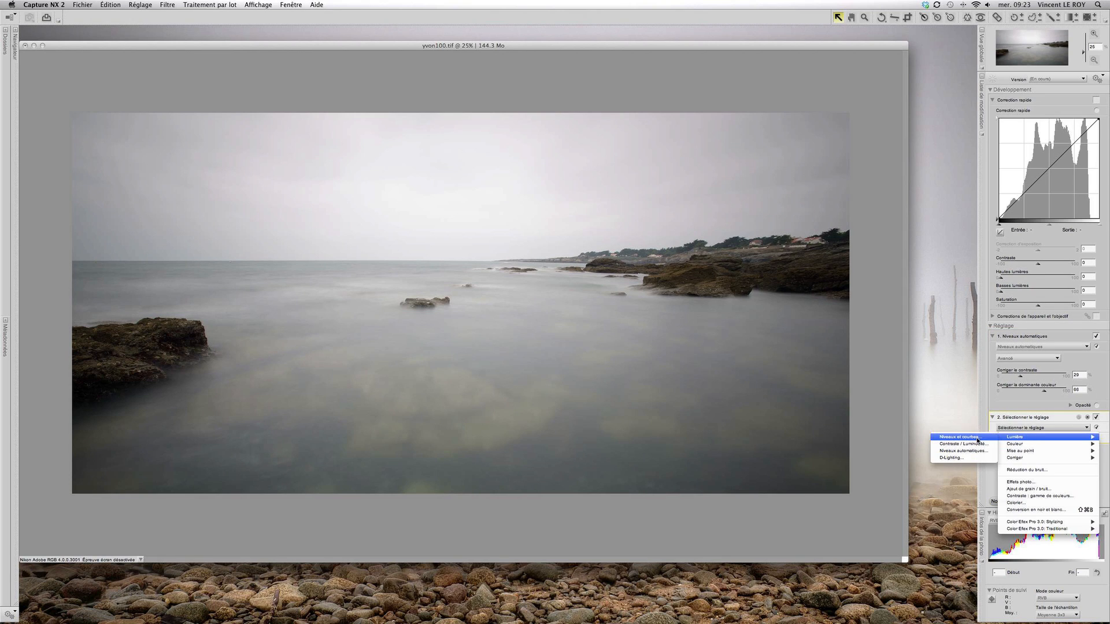
pyautogui.click(977, 438)
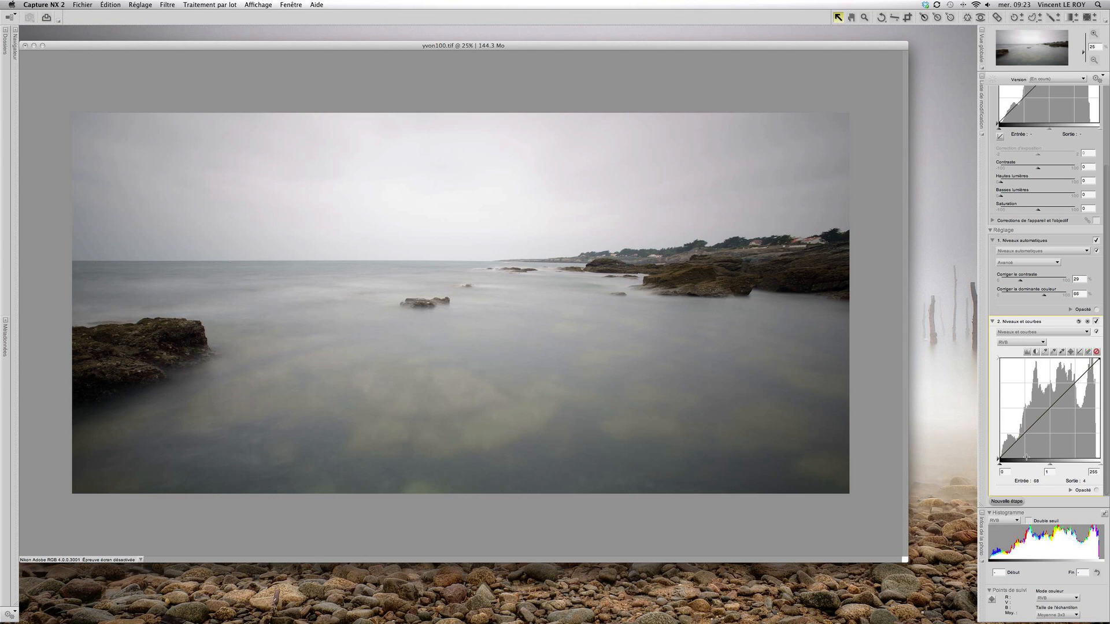
pyautogui.click(1087, 322)
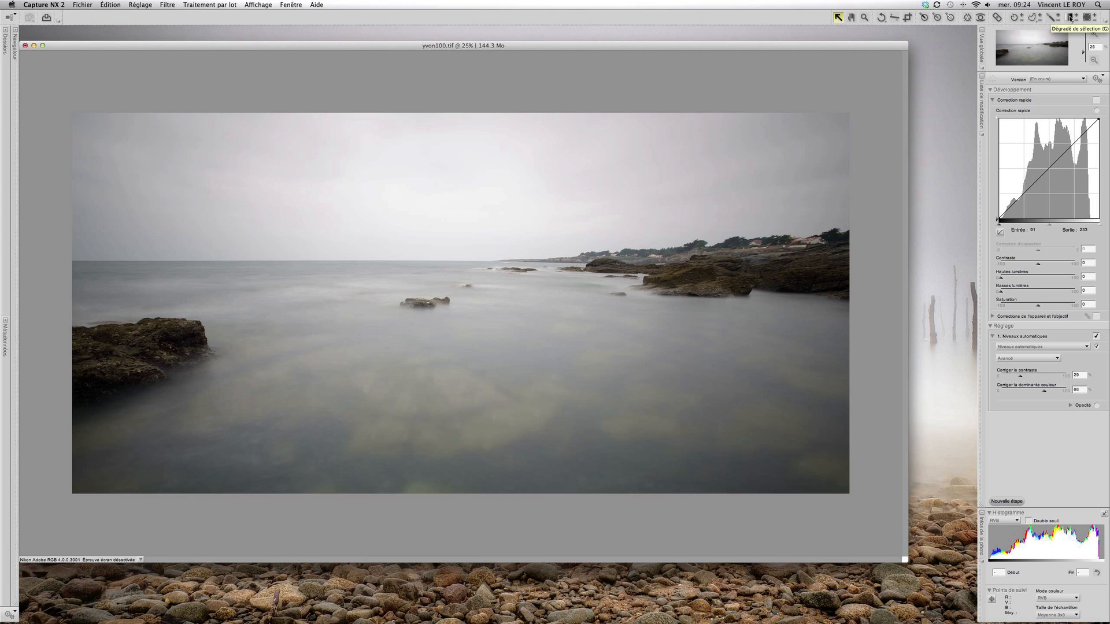
# Add a new adjustment step with a vertical gradient selection over the sky, fading from the photo's upper edge to just below the horizon.
pyautogui.click(1007, 501)
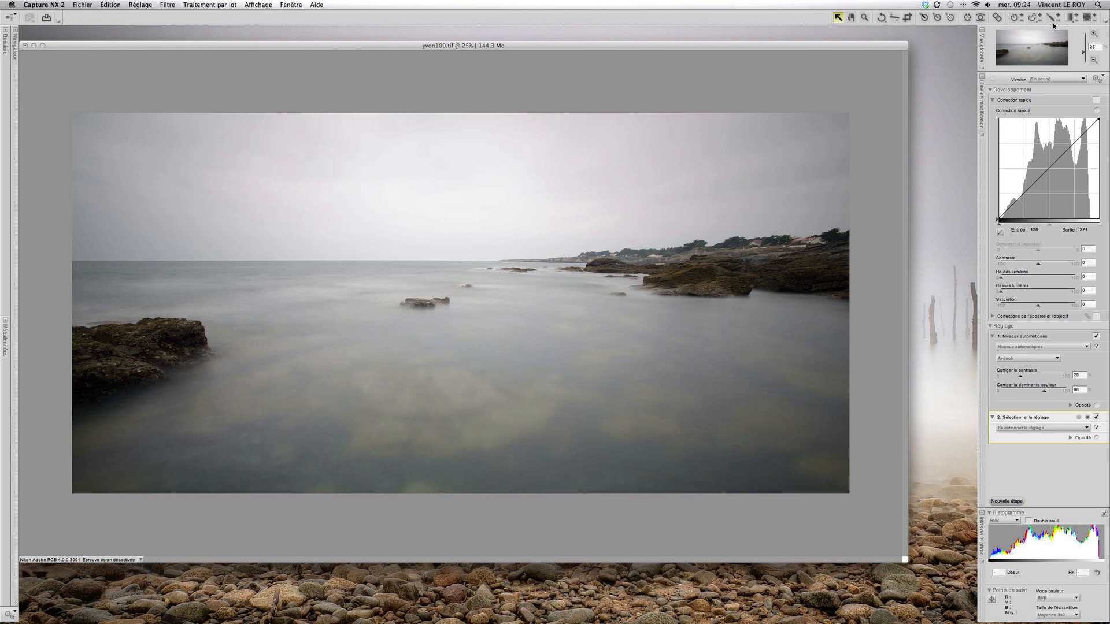
pyautogui.click(1071, 17)
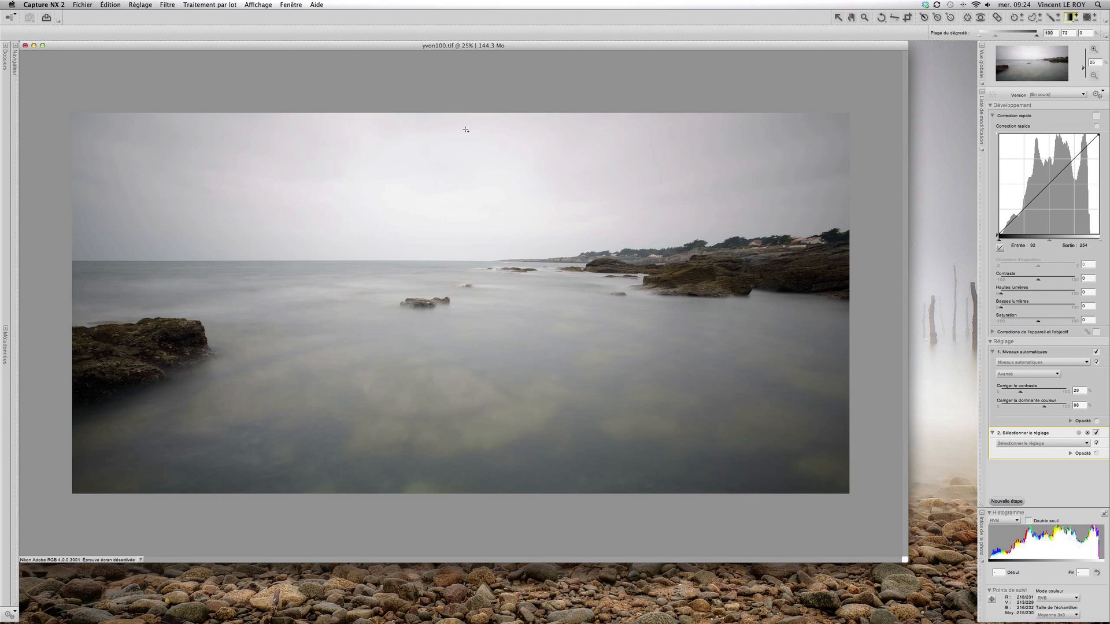
pyautogui.moveTo(437, 113); pyautogui.dragTo(437, 270)
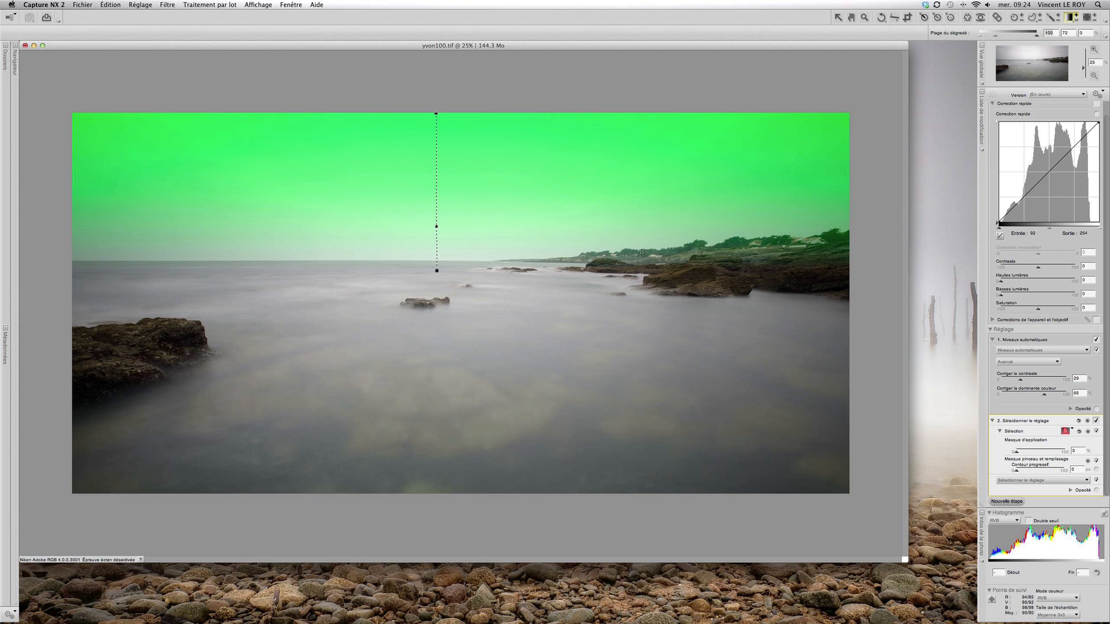
pyautogui.click(1054, 18)
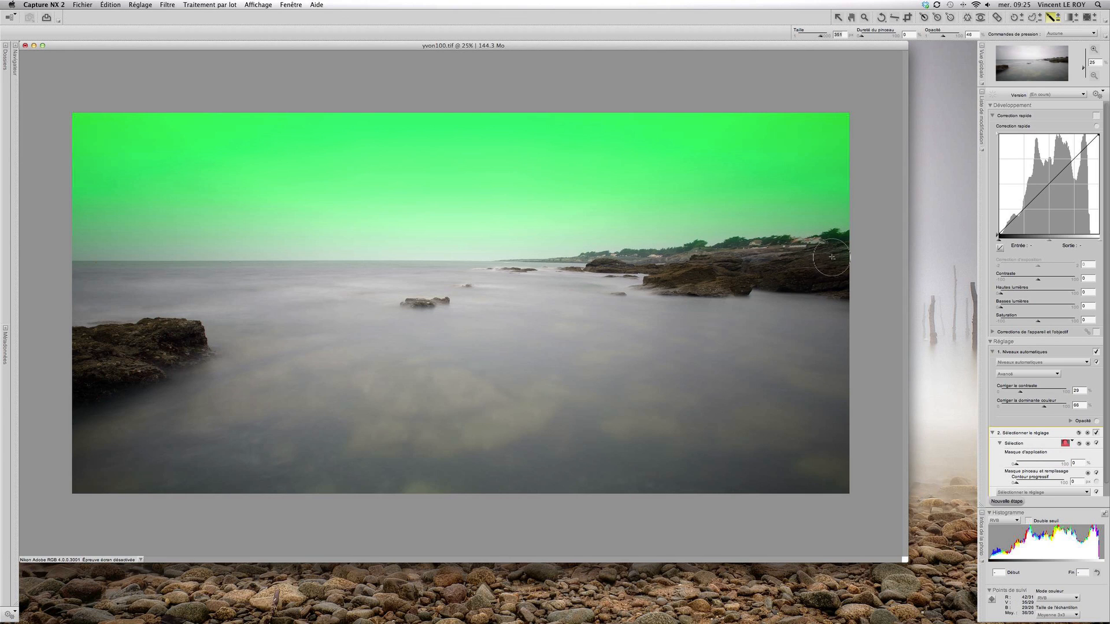
# Apply the Color Efex Pro Cross Balance filter to the sky gradient, using Lumière du jour à Artificielle (3) at about 26% intensity.
pyautogui.click(1041, 493)
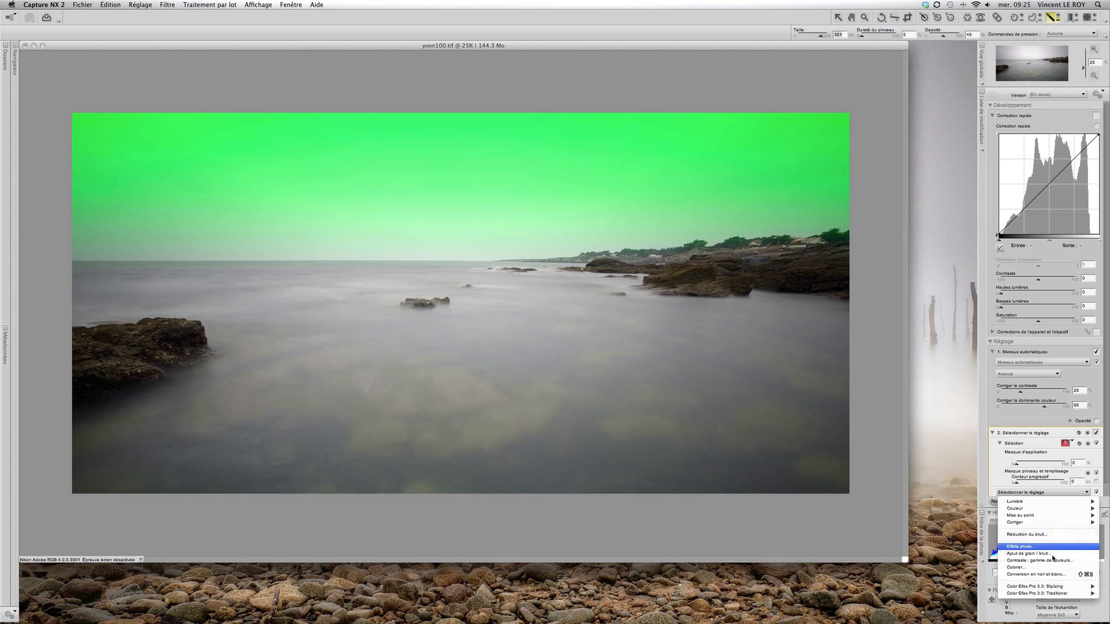
pyautogui.moveTo(1055, 594)
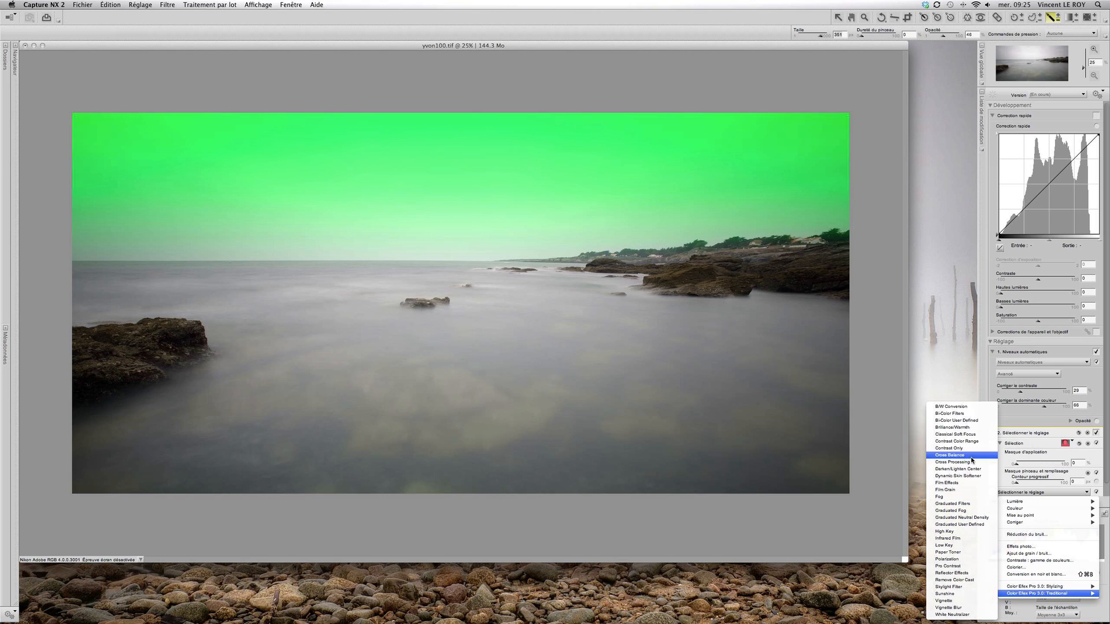
pyautogui.click(955, 455)
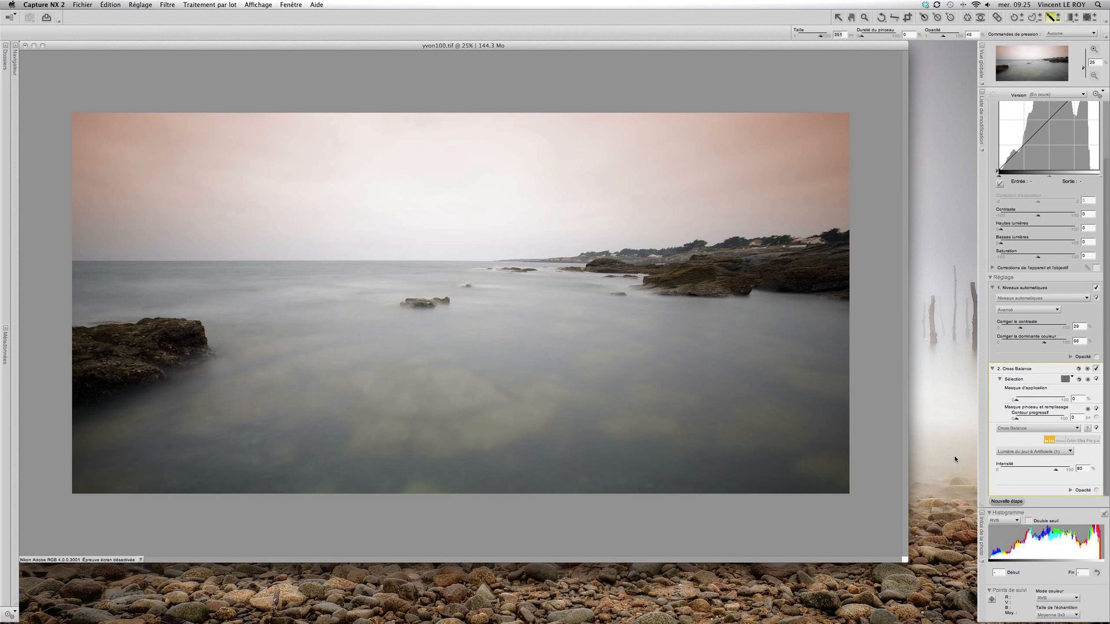
pyautogui.click(1036, 454)
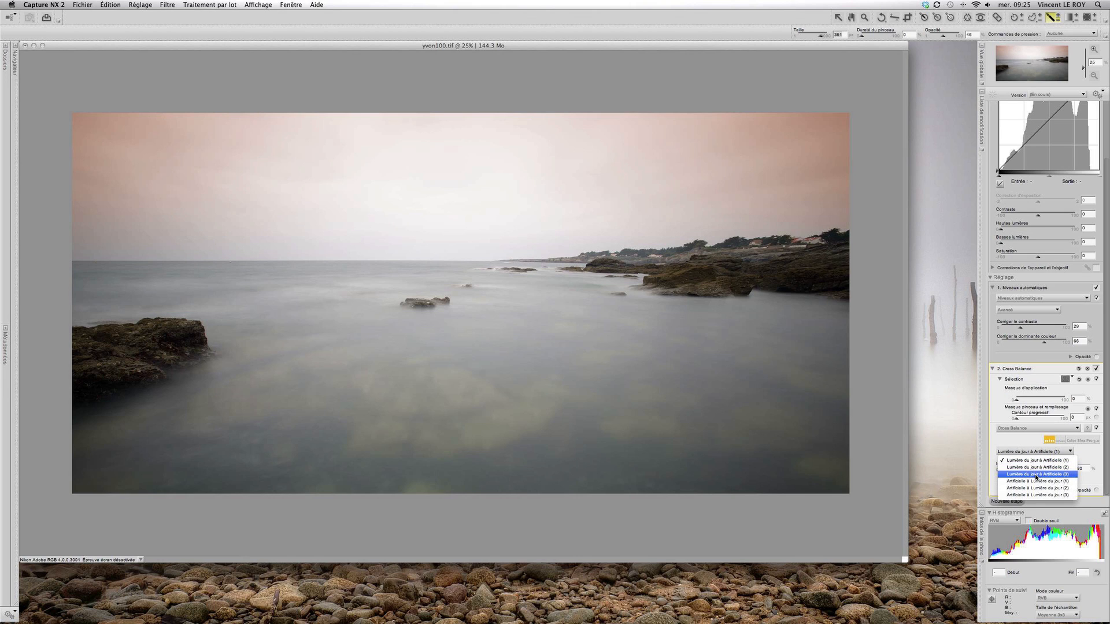
pyautogui.click(1037, 475)
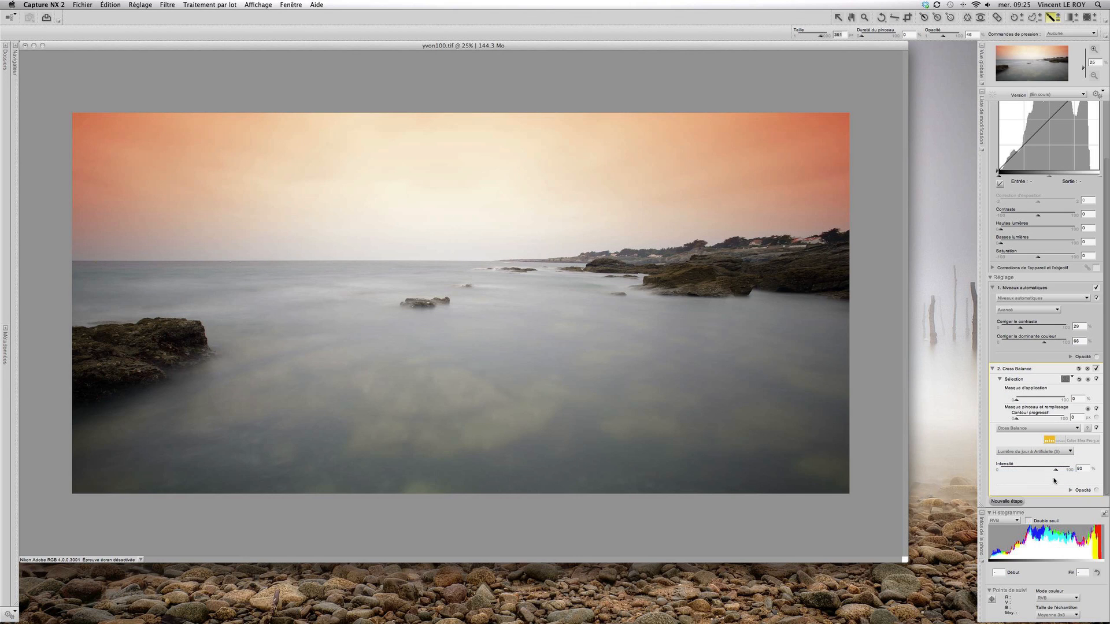
pyautogui.moveTo(1058, 473); pyautogui.dragTo(1019, 473)
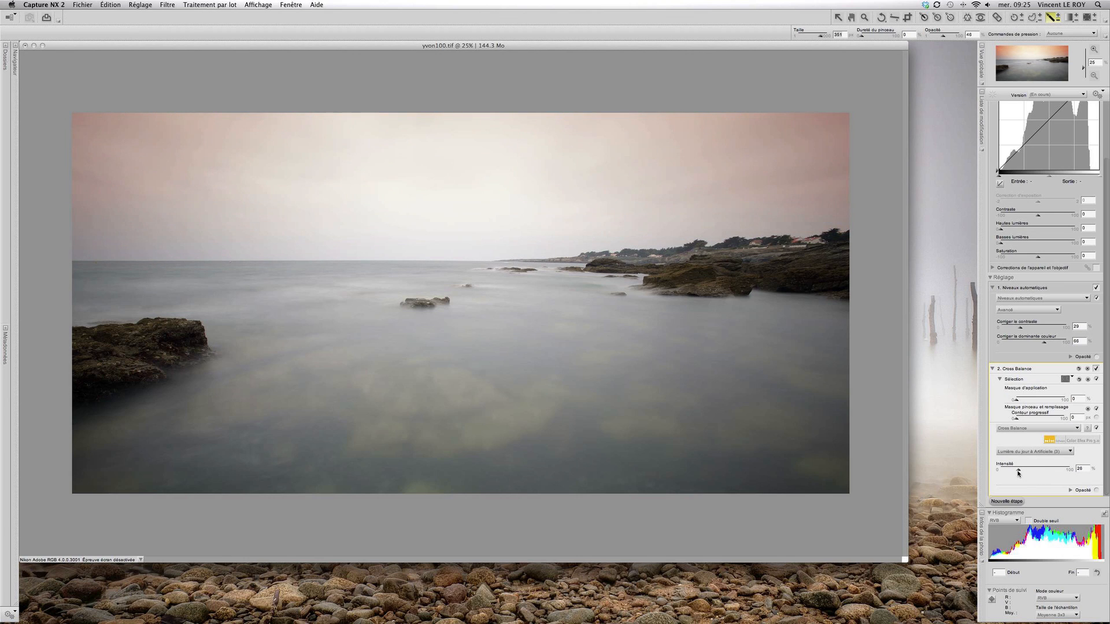
# Try the Écran and Produit blending modes on the Cross Balance step and return it to Normal.
pyautogui.click(1070, 490)
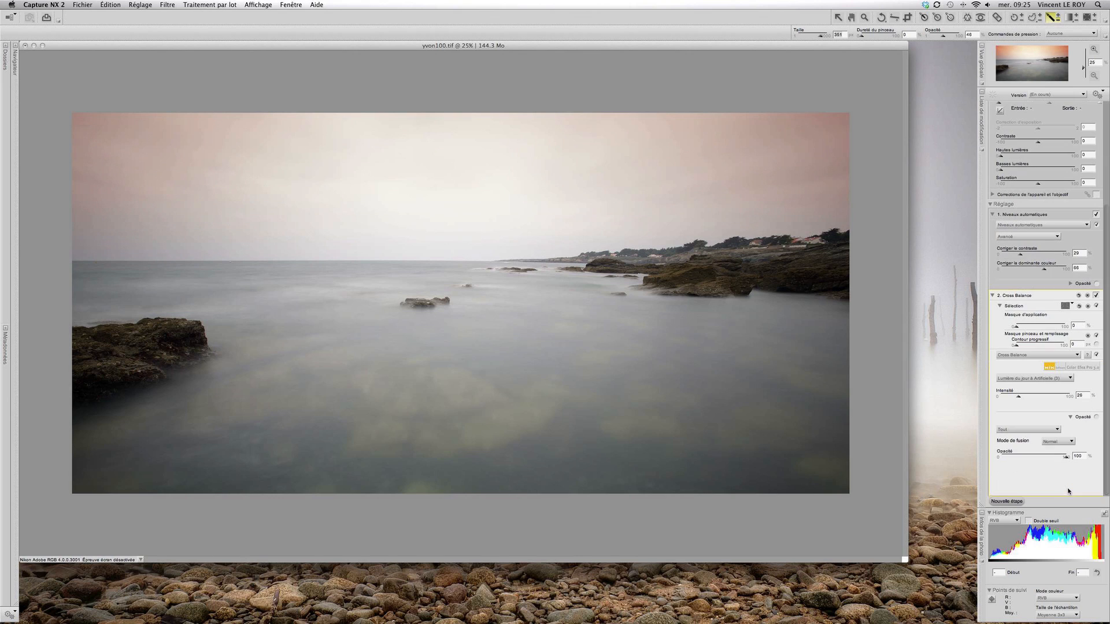
pyautogui.click(1061, 444)
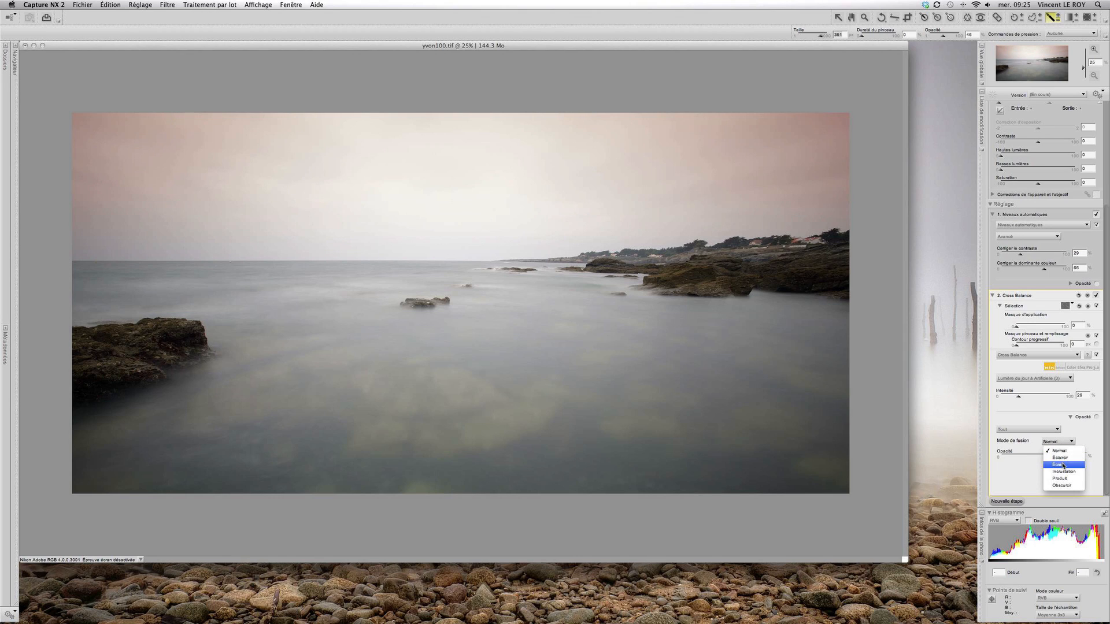
pyautogui.click(1062, 466)
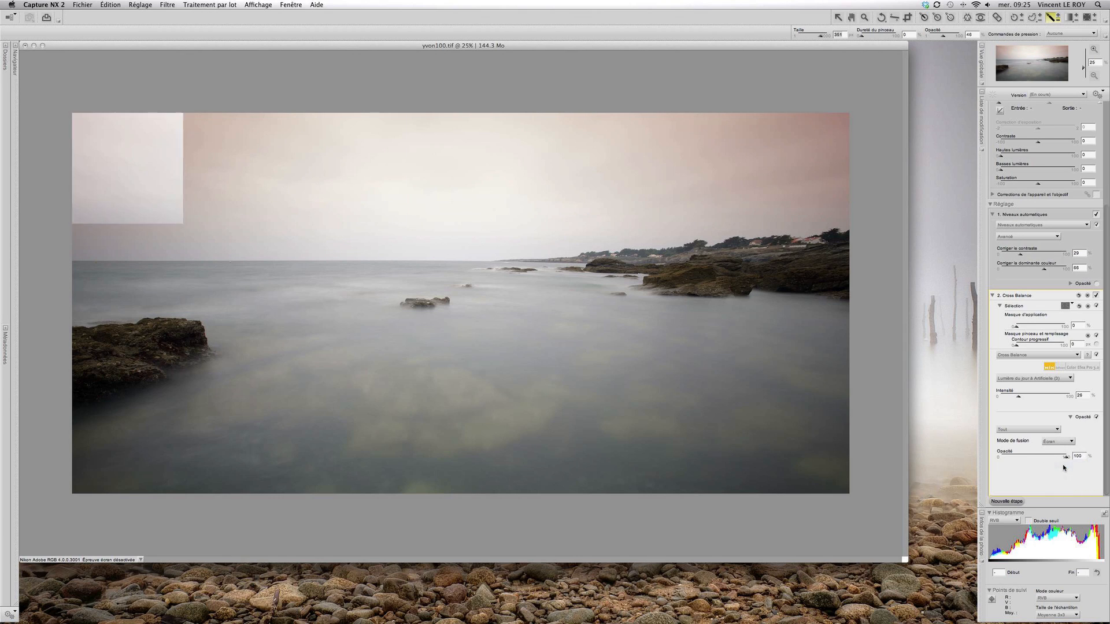
pyautogui.click(1058, 441)
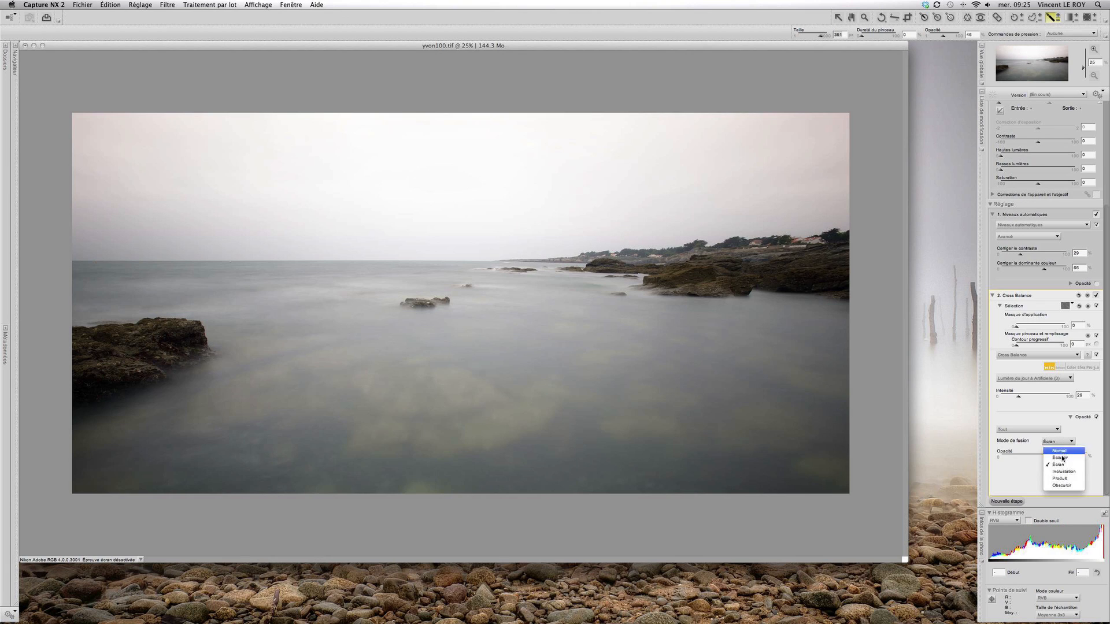
pyautogui.click(1065, 479)
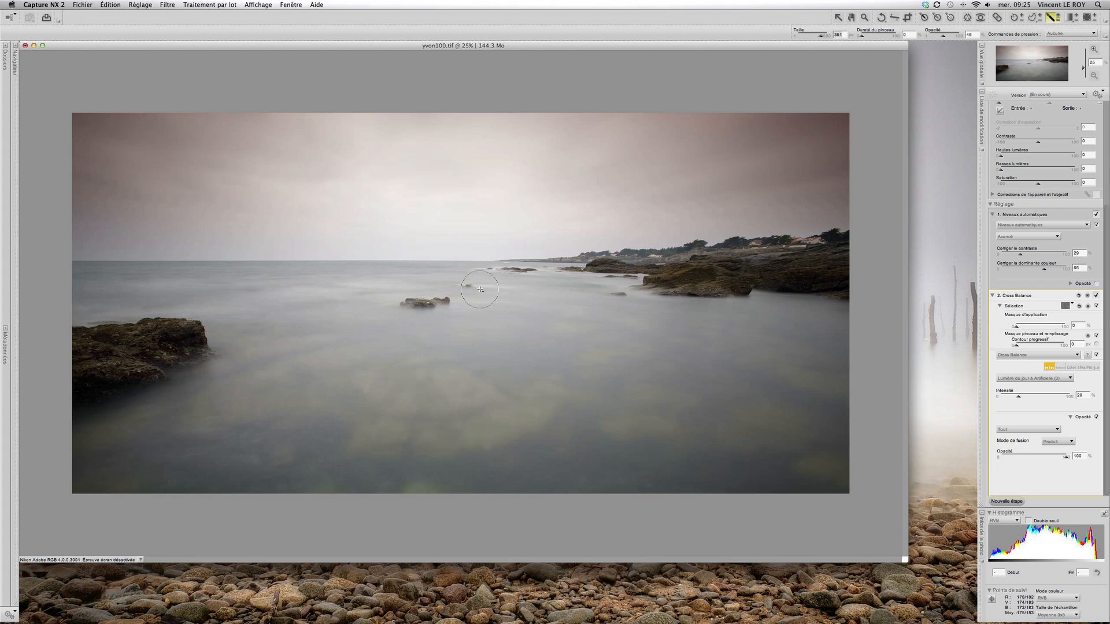
pyautogui.click(1059, 442)
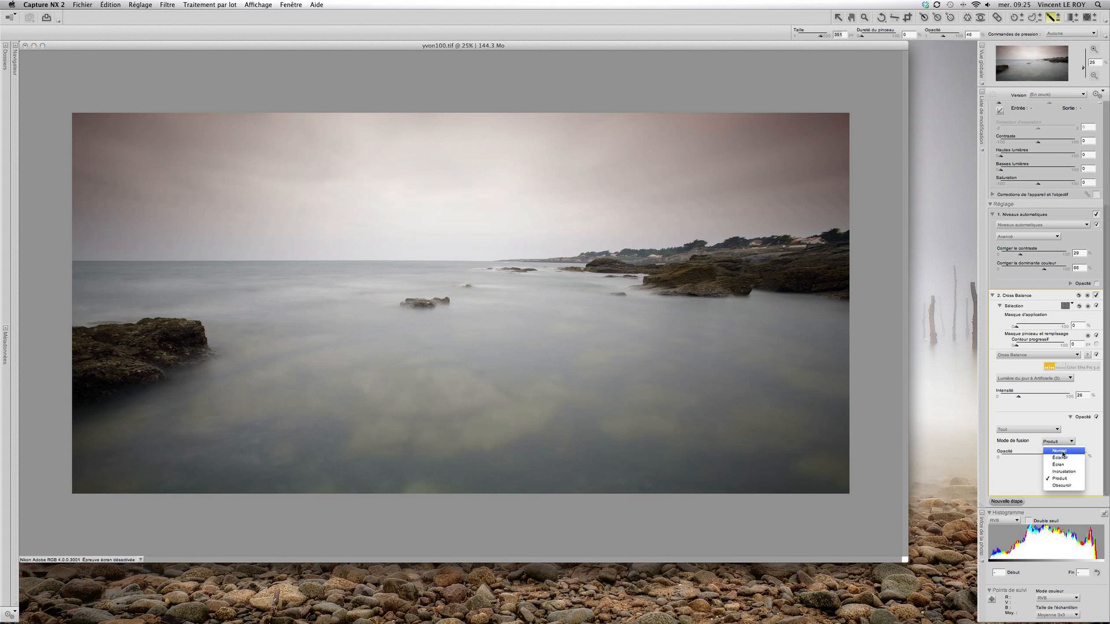
pyautogui.click(1060, 451)
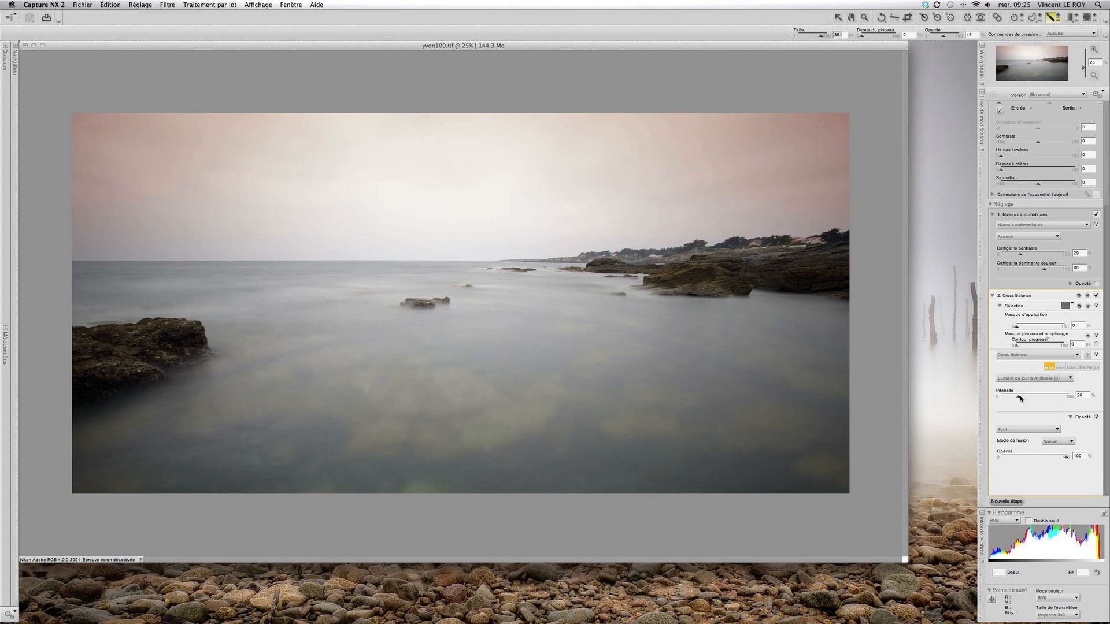
# Fine-tune the intensity of the sky's Cross Balance filter to about 28%.
pyautogui.moveTo(1019, 399); pyautogui.dragTo(1024, 399)
pyautogui.moveTo(1025, 398); pyautogui.dragTo(1020, 398)
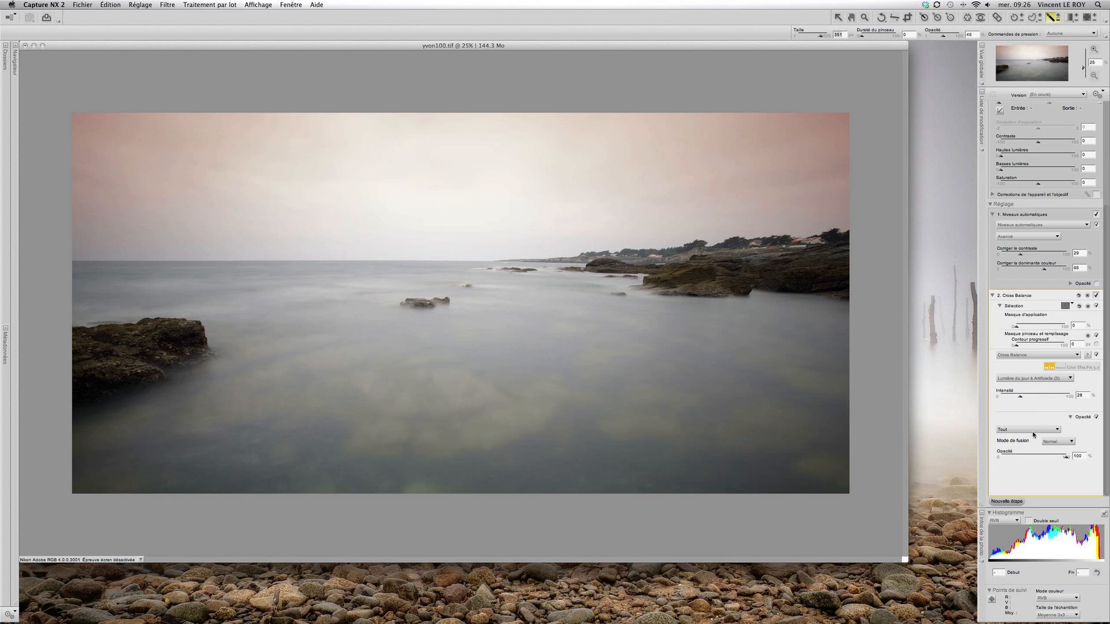